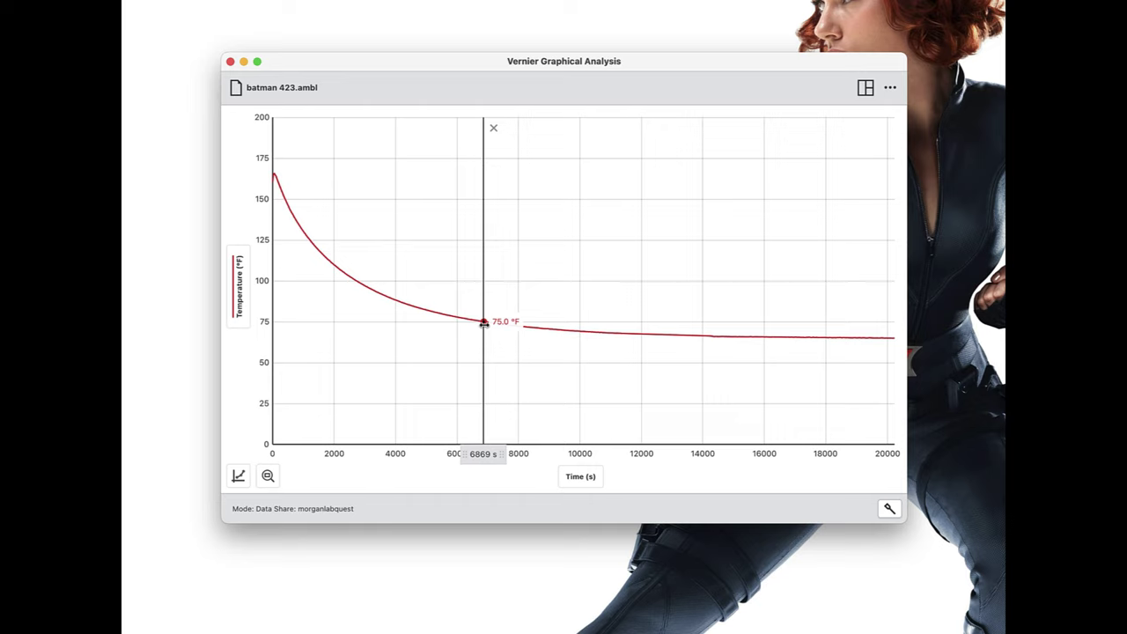
Examine the cooling curve's temperature at about 10000 s and about 16000 s.
left_click_drag(484, 324, 581, 297)
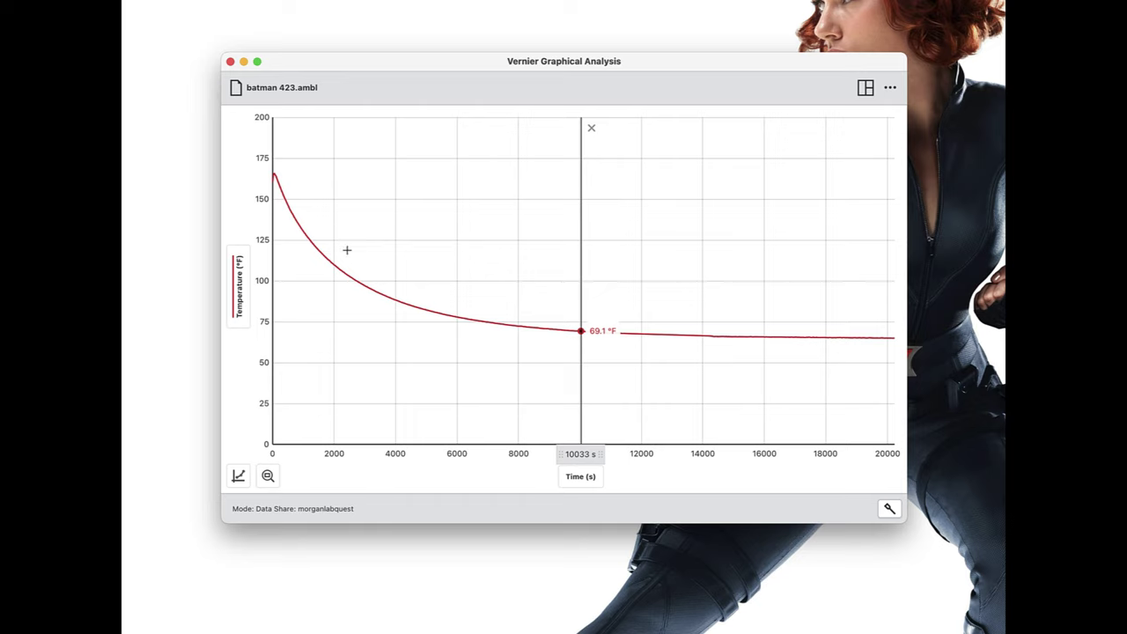
left_click(765, 338)
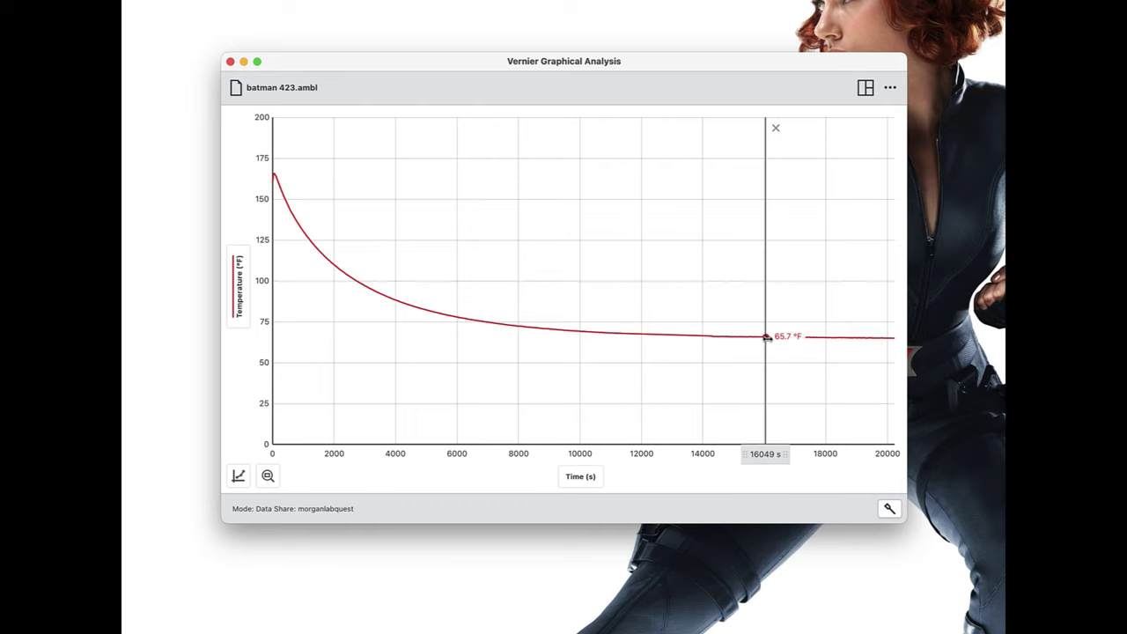
left_click(766, 338)
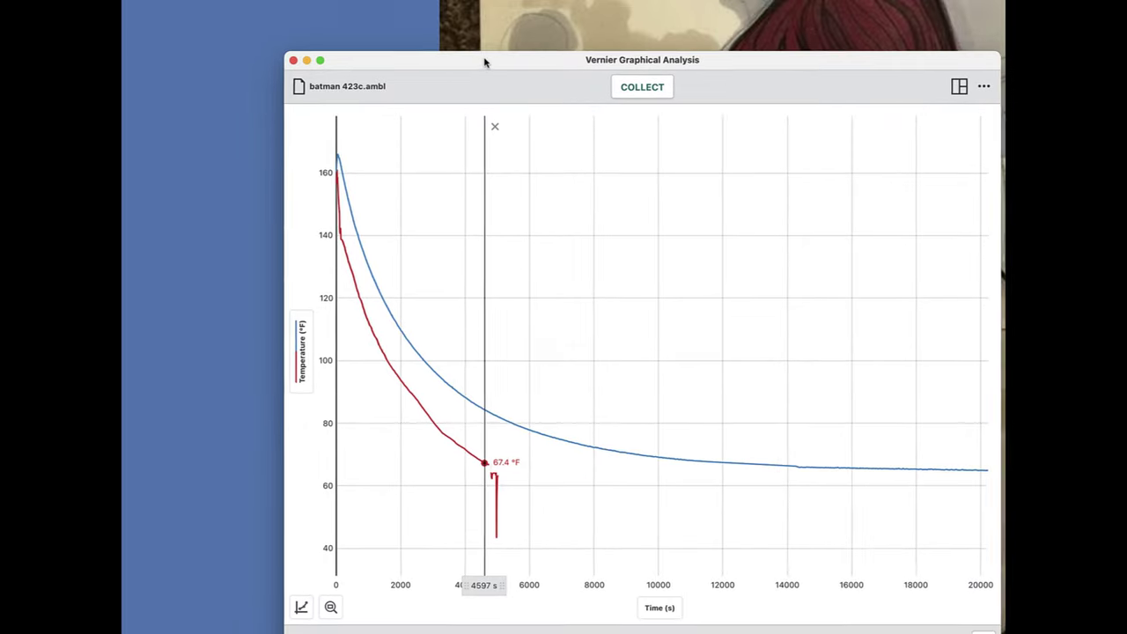
Hide the W/Al board data set to view the Neat curve alone, and show it again.
left_click_drag(483, 62, 477, 19)
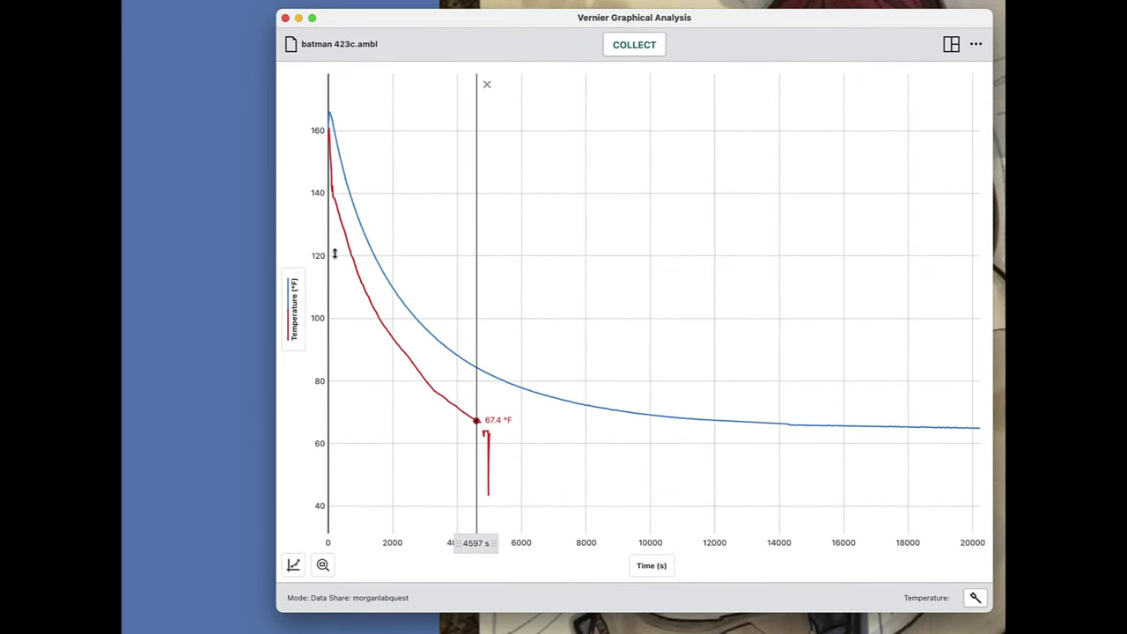
left_click(297, 299)
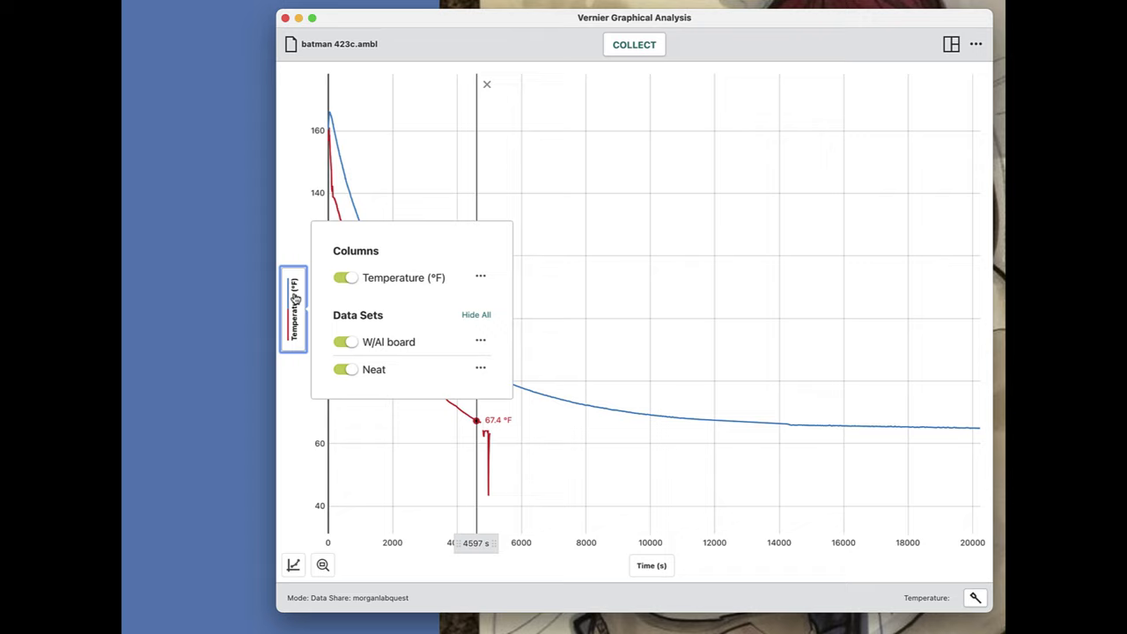
left_click(408, 345)
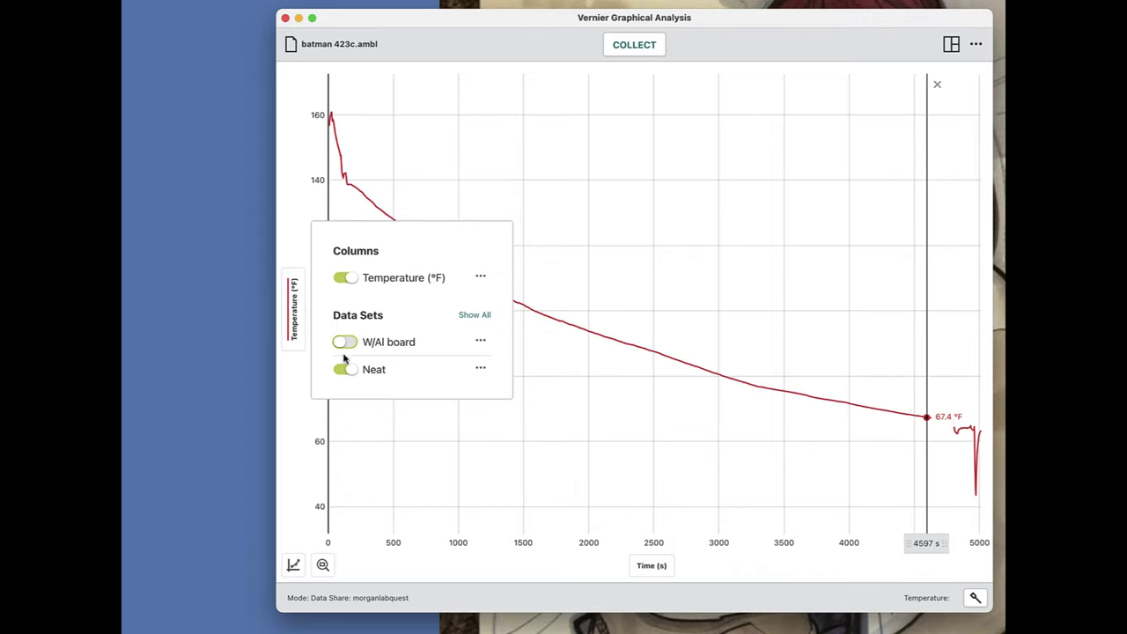
left_click(349, 377)
left_click(349, 377)
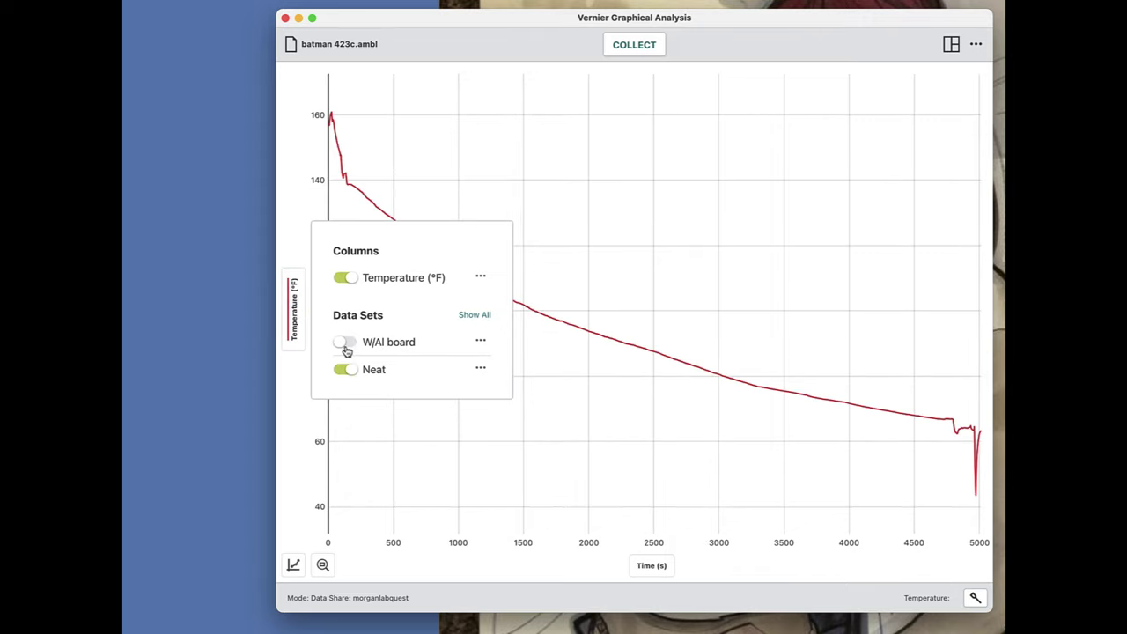
left_click(346, 345)
left_click(364, 147)
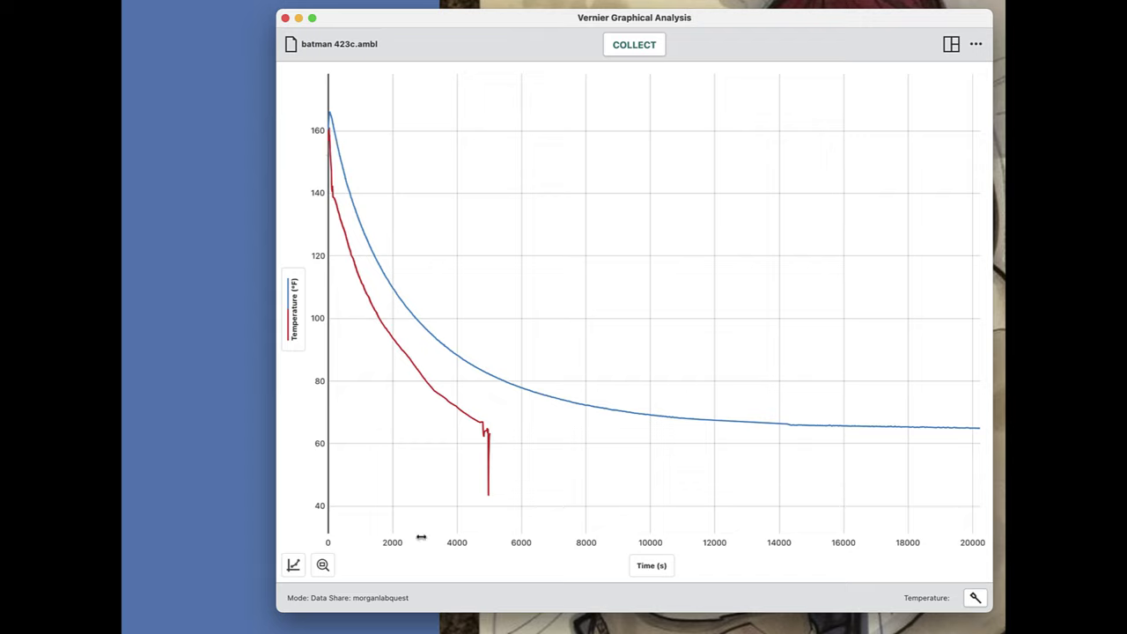
Widen the graph window and examine the curves at about 4000 s, hiding the W/Al board data set and showing it again.
left_click_drag(277, 502, 155, 494)
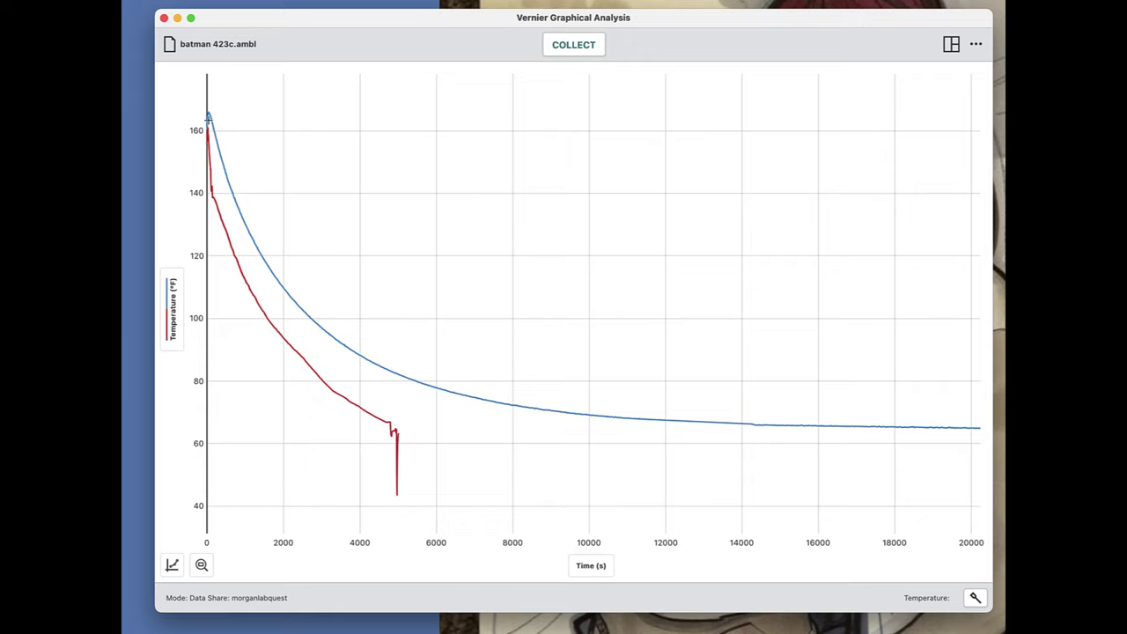
left_click(358, 359)
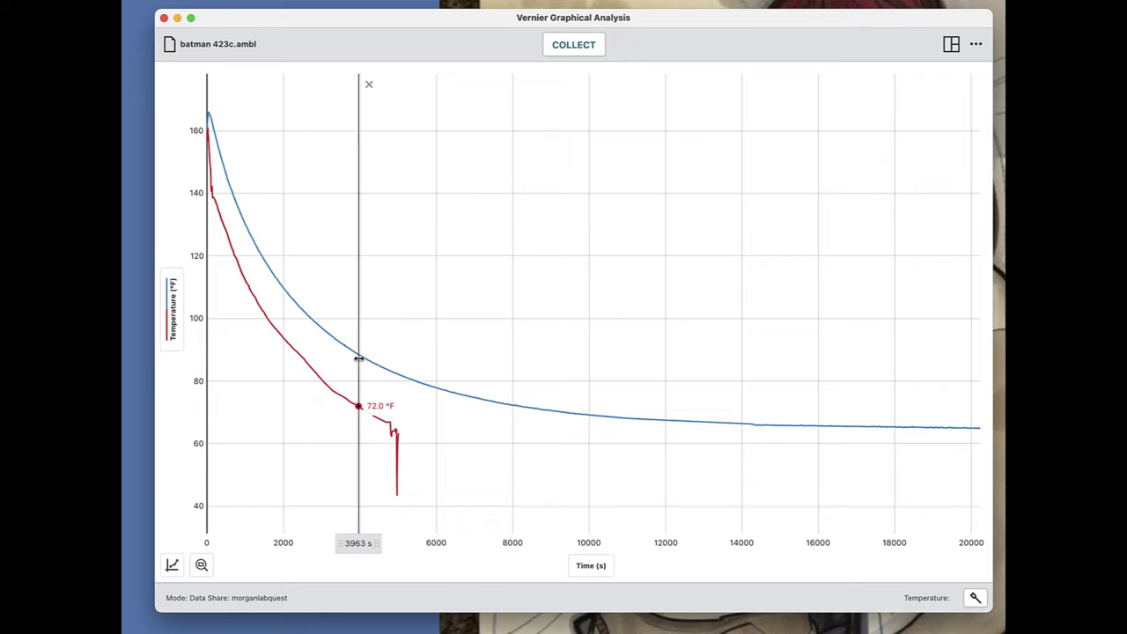
left_click(169, 283)
left_click(318, 342)
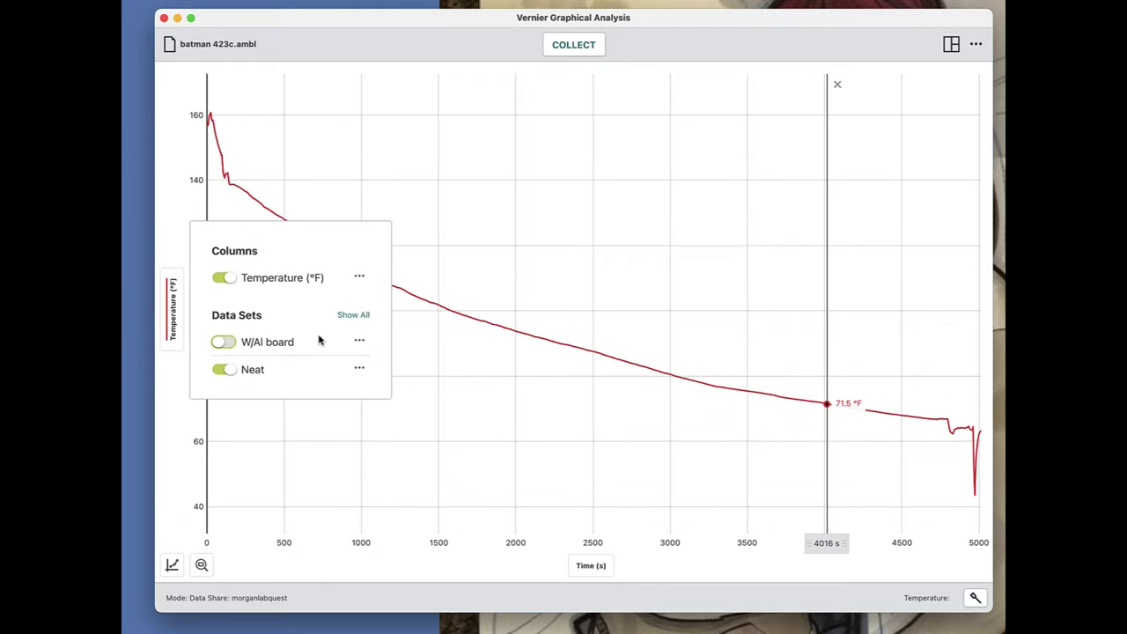
left_click(225, 343)
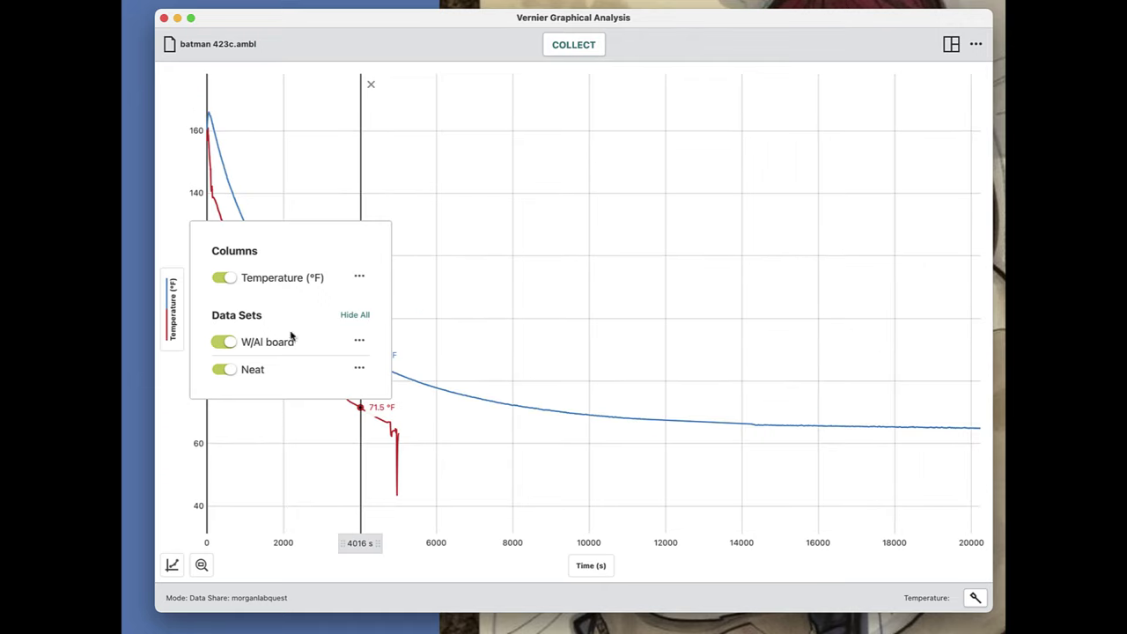
left_click(468, 262)
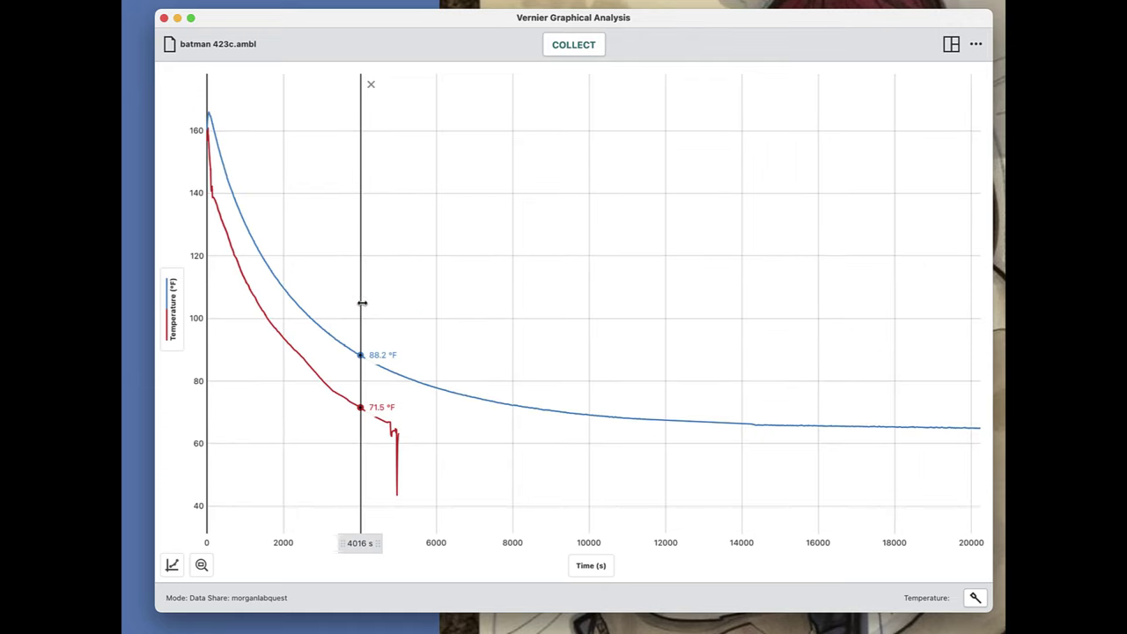
Compare the two curves' temperatures at about 4700 s and examine the start of the cooling at about 123 s.
left_click_drag(362, 303, 386, 329)
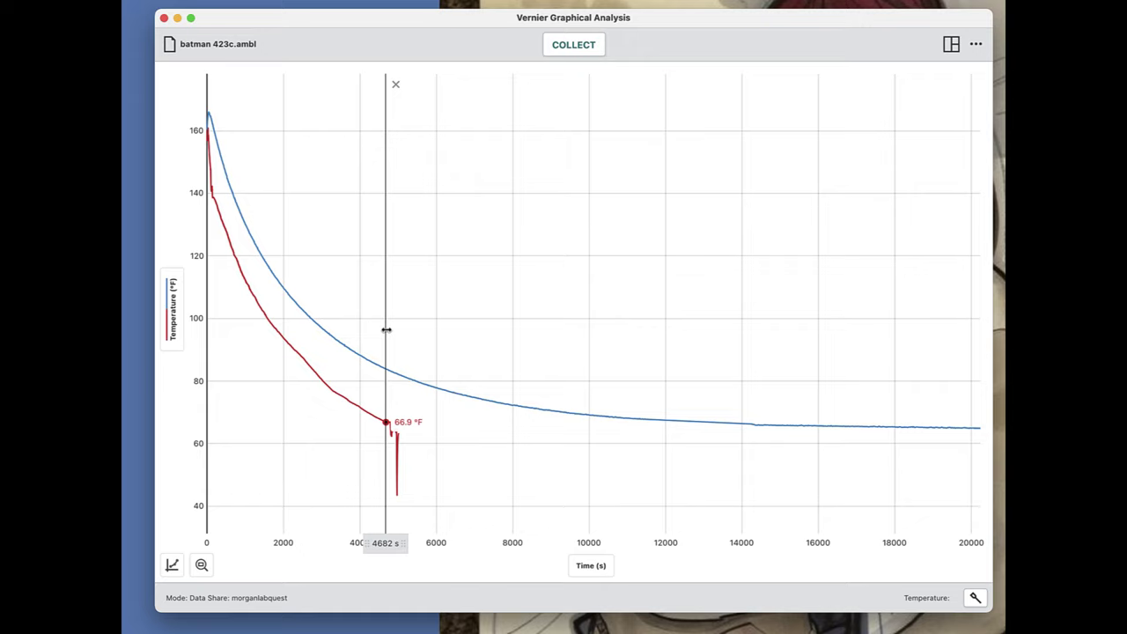
left_click_drag(386, 330, 387, 354)
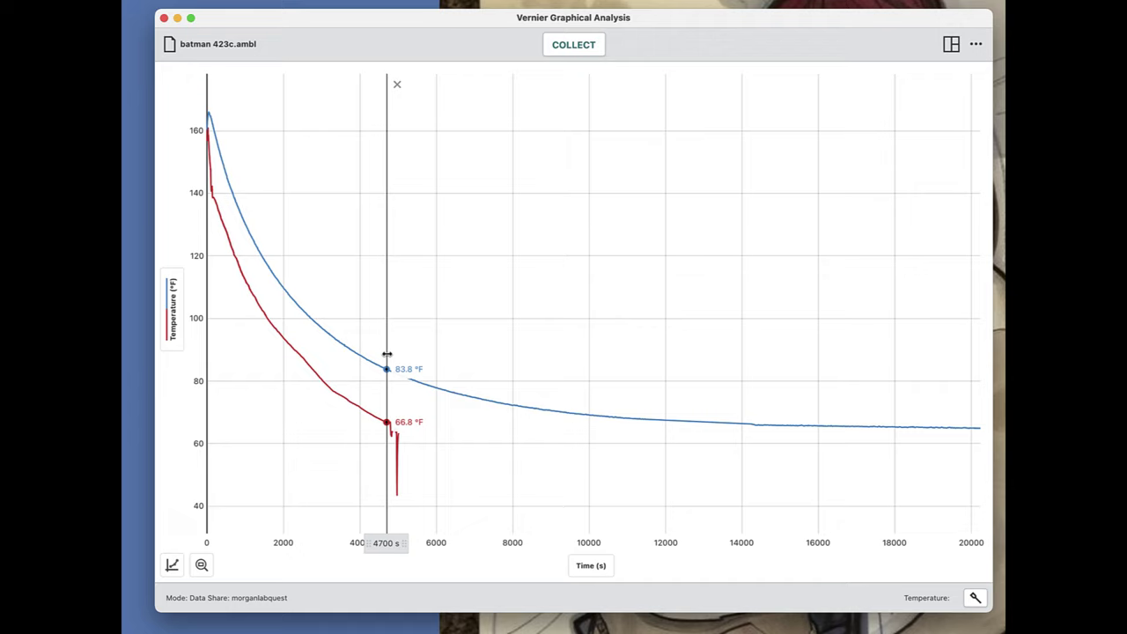
left_click_drag(386, 354, 212, 262)
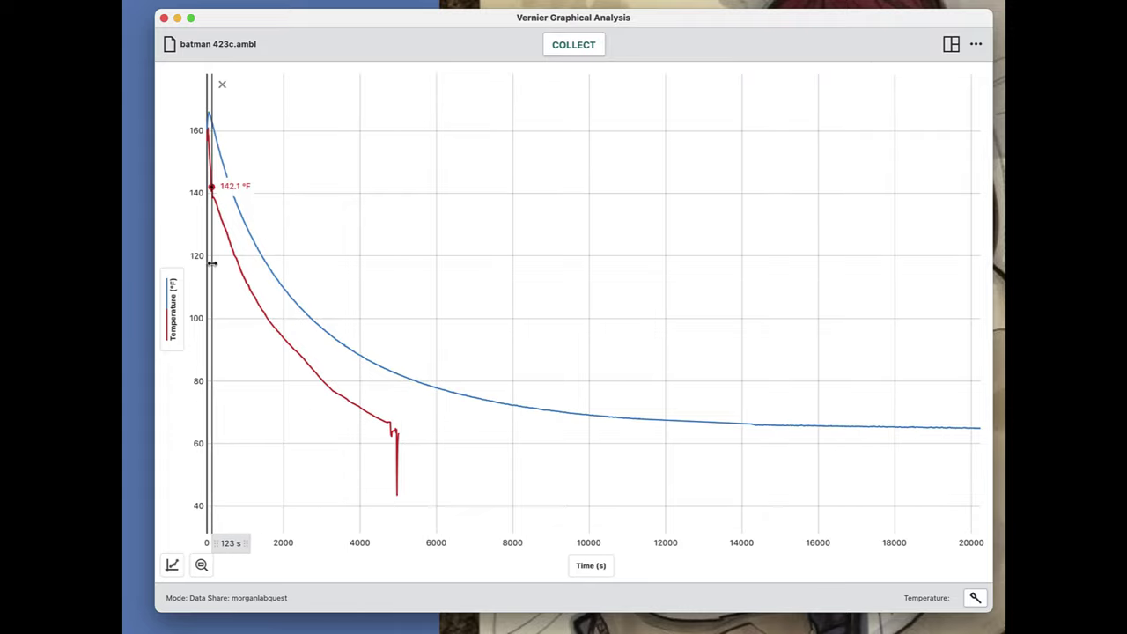
Turn on the graph legend and view the integral of both temperature curves.
left_click(172, 567)
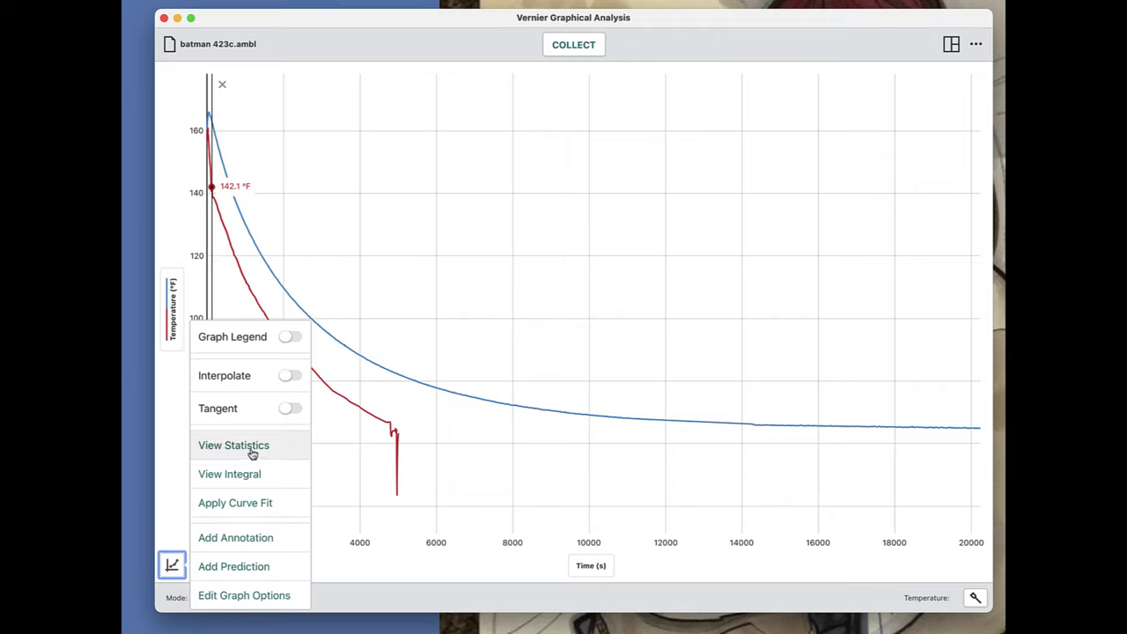
left_click(286, 339)
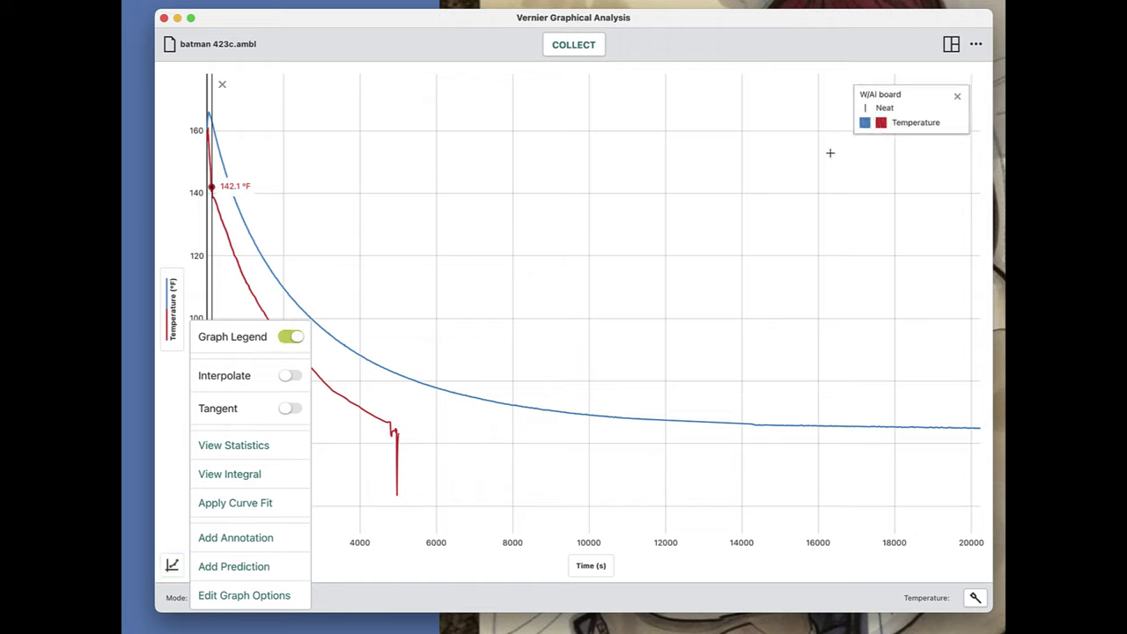
left_click_drag(994, 128, 1004, 128)
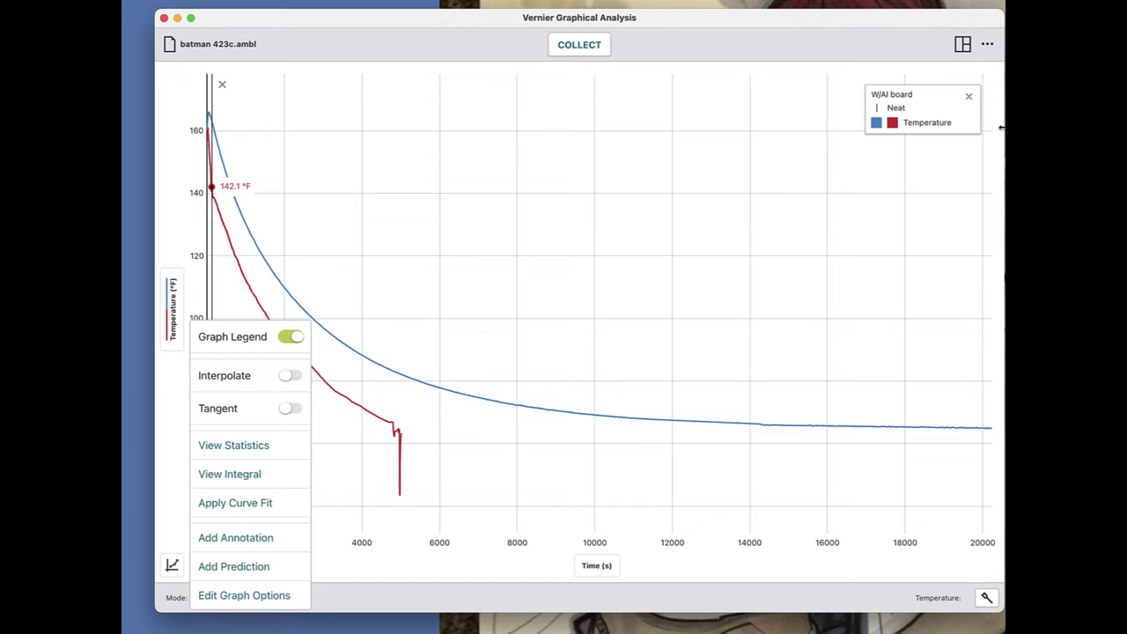
left_click(220, 475)
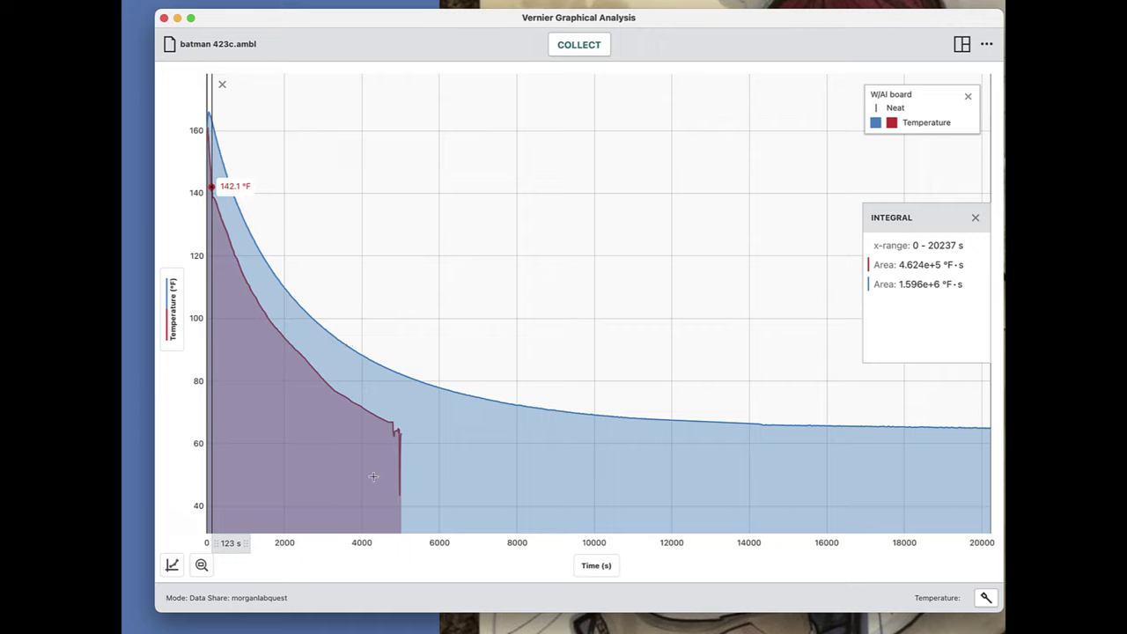
Try a Natural Exponent curve fit on both data sets, and close the integral and fit results.
left_click(172, 566)
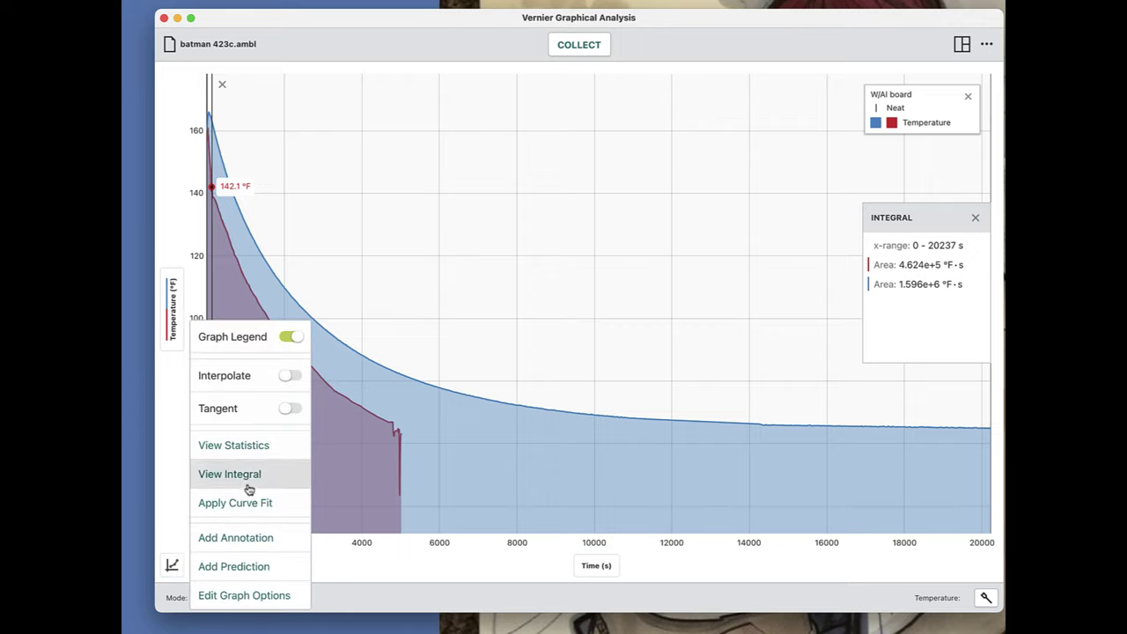
left_click(216, 533)
left_click(174, 565)
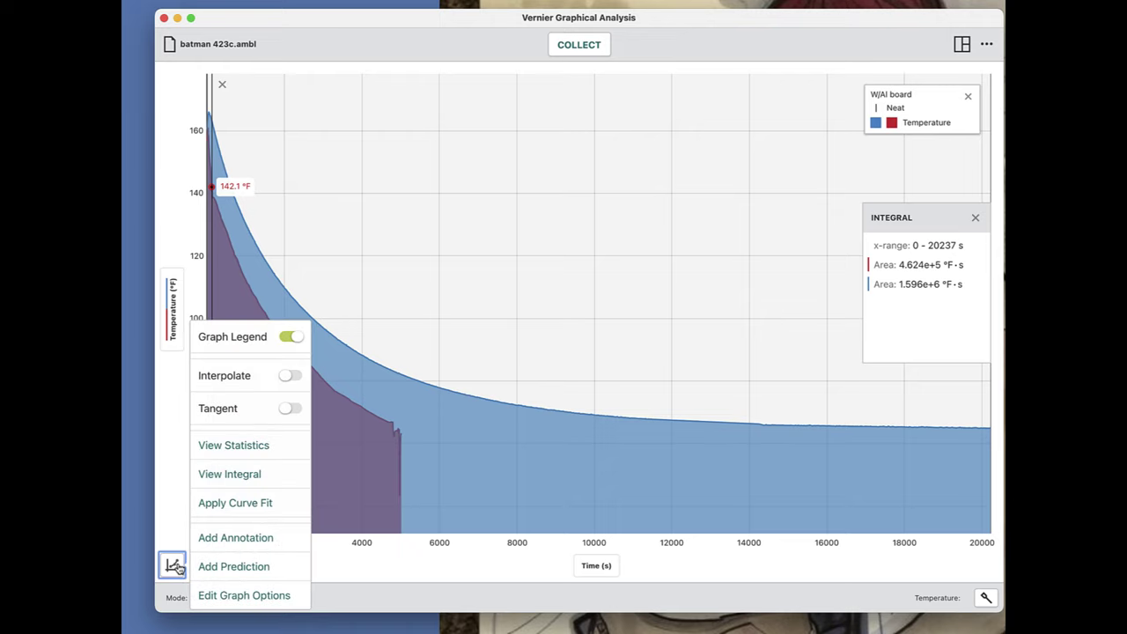
left_click(246, 503)
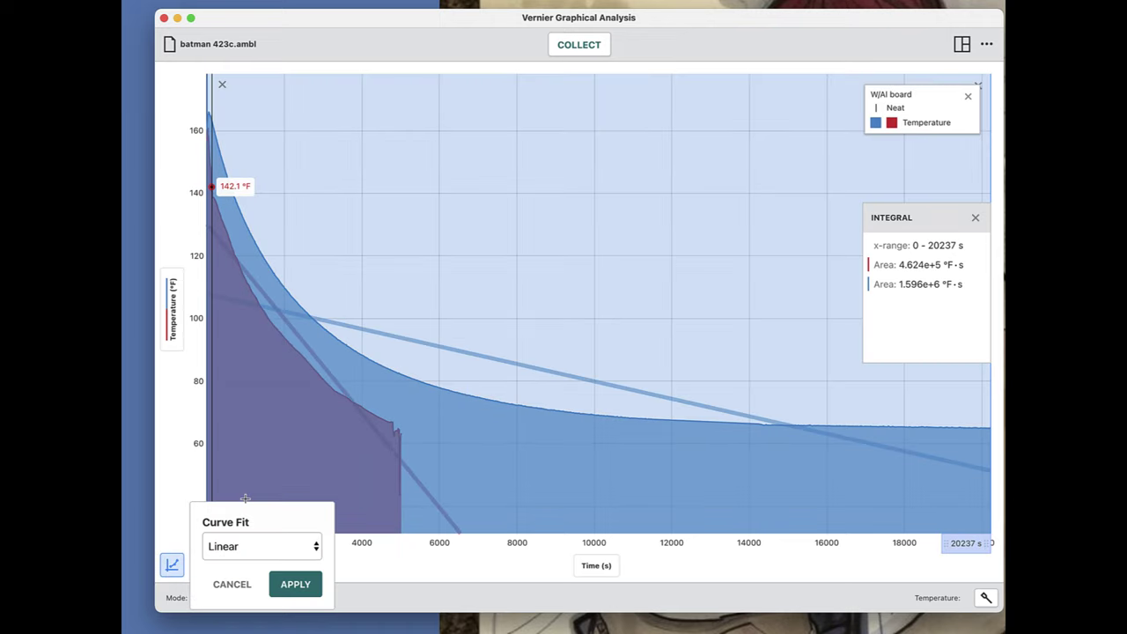
left_click(296, 543)
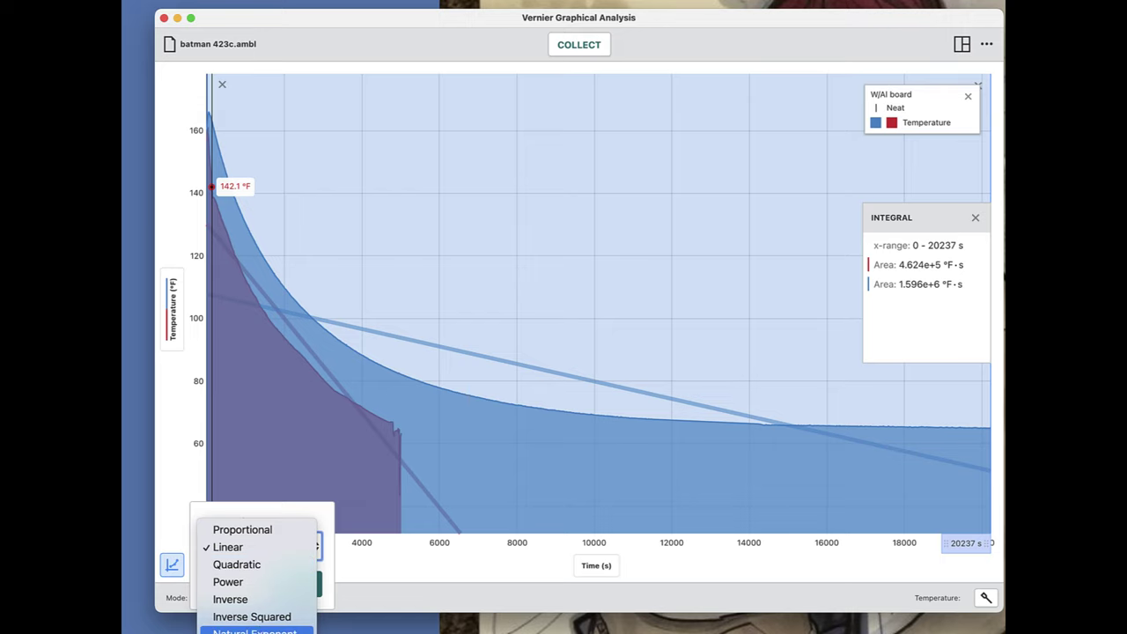
left_click(255, 630)
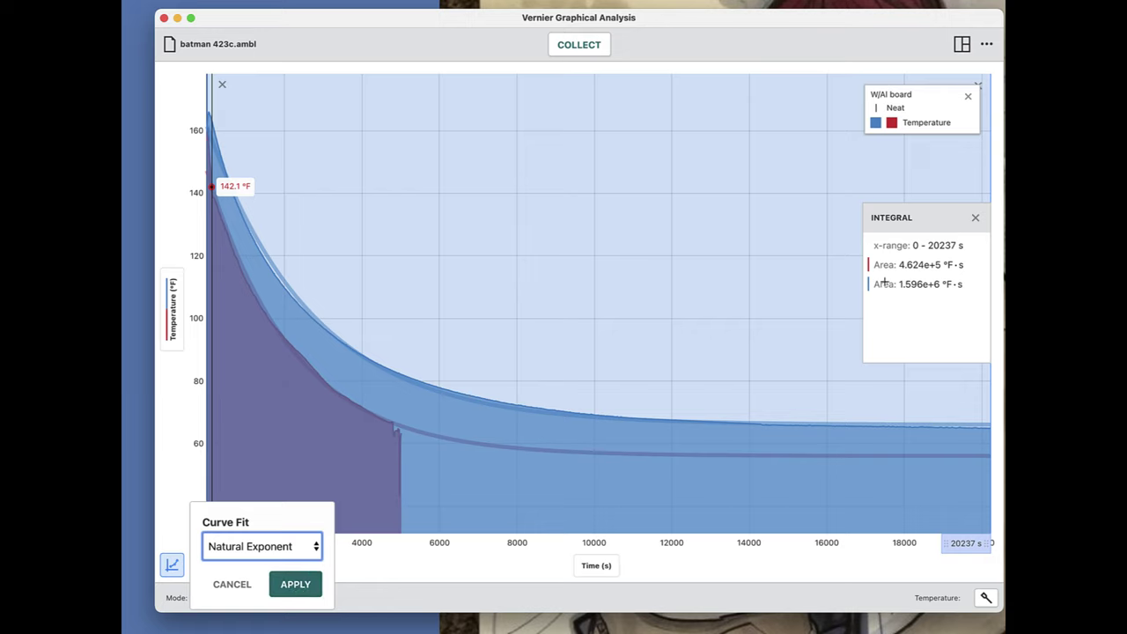
left_click(974, 218)
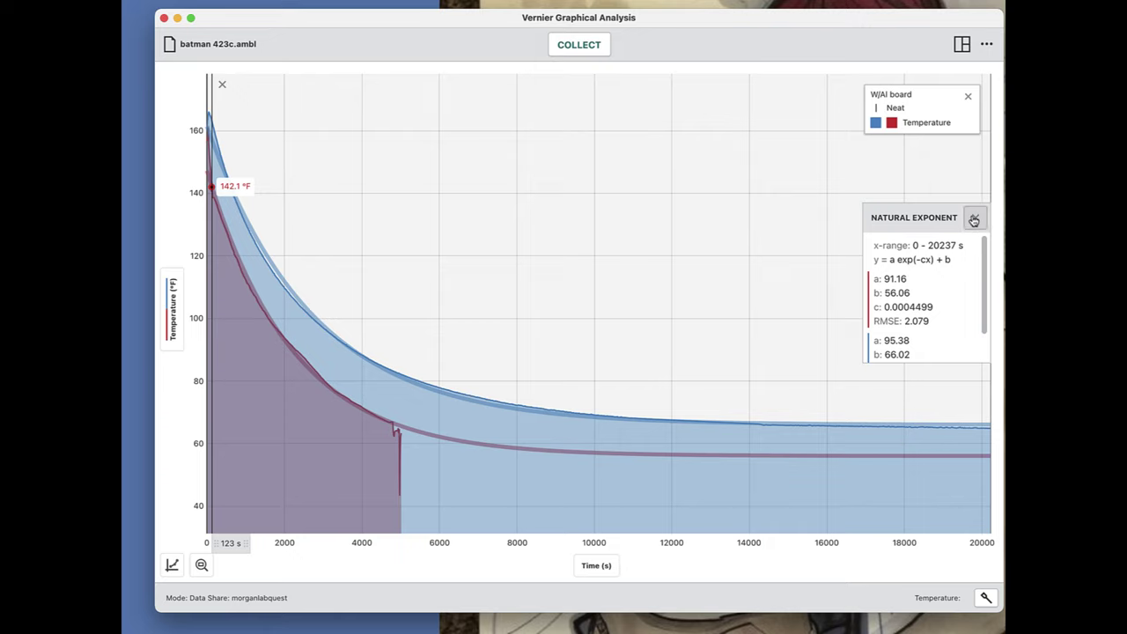
left_click(972, 219)
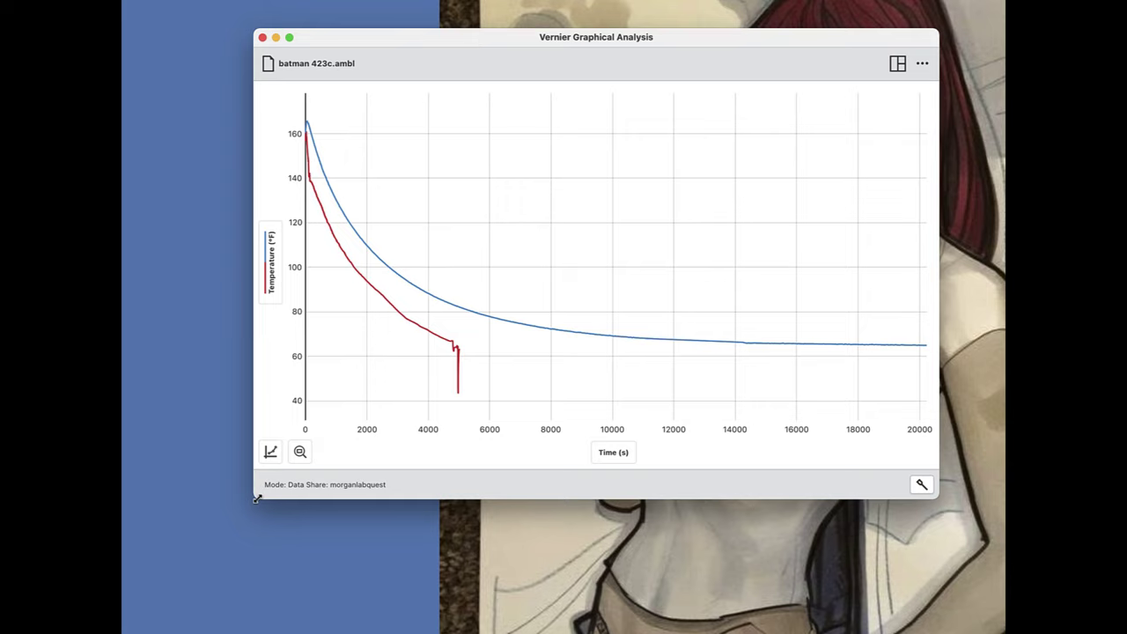
Enlarge the graph window, apply a Natural Exponent curve fit to both temperature curves and review the fit coefficients of each.
left_click_drag(254, 498, 165, 604)
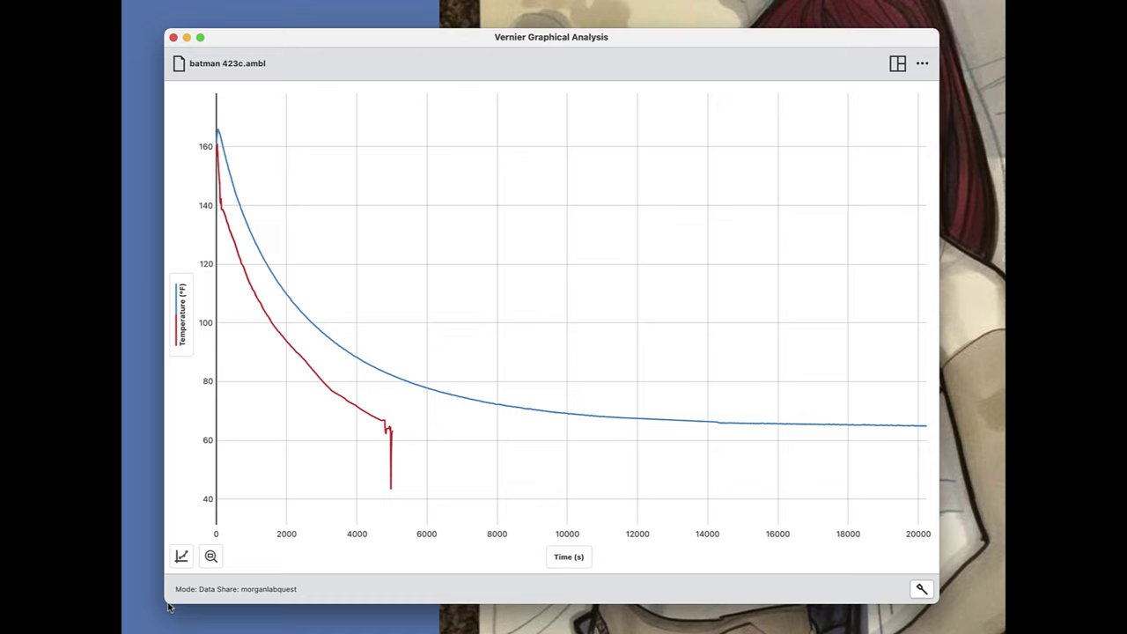
left_click(182, 558)
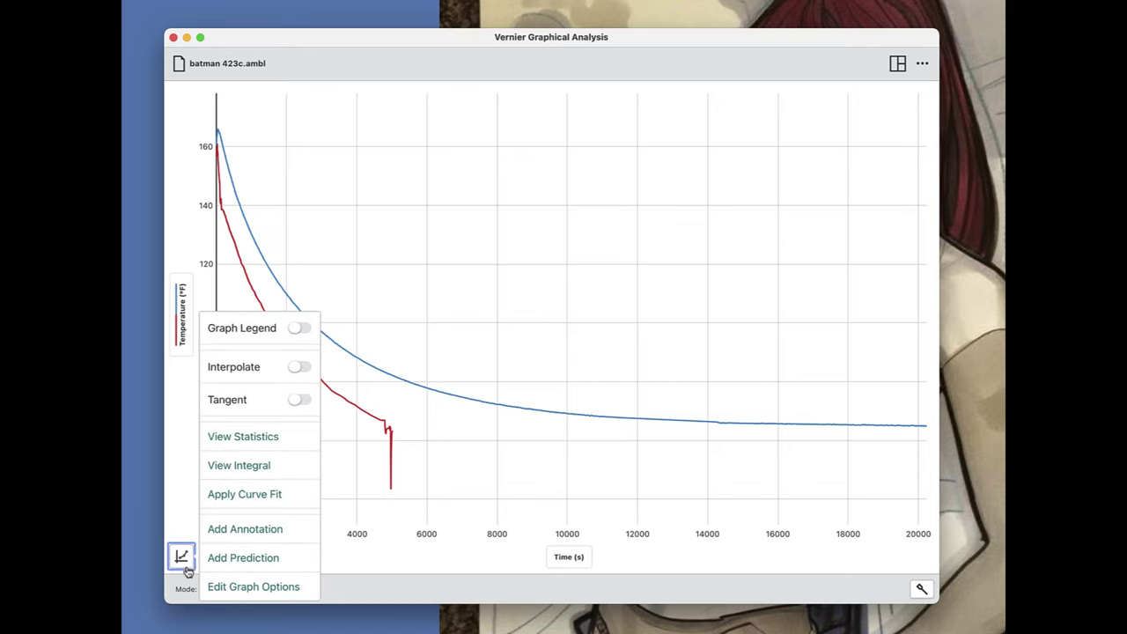
left_click(245, 496)
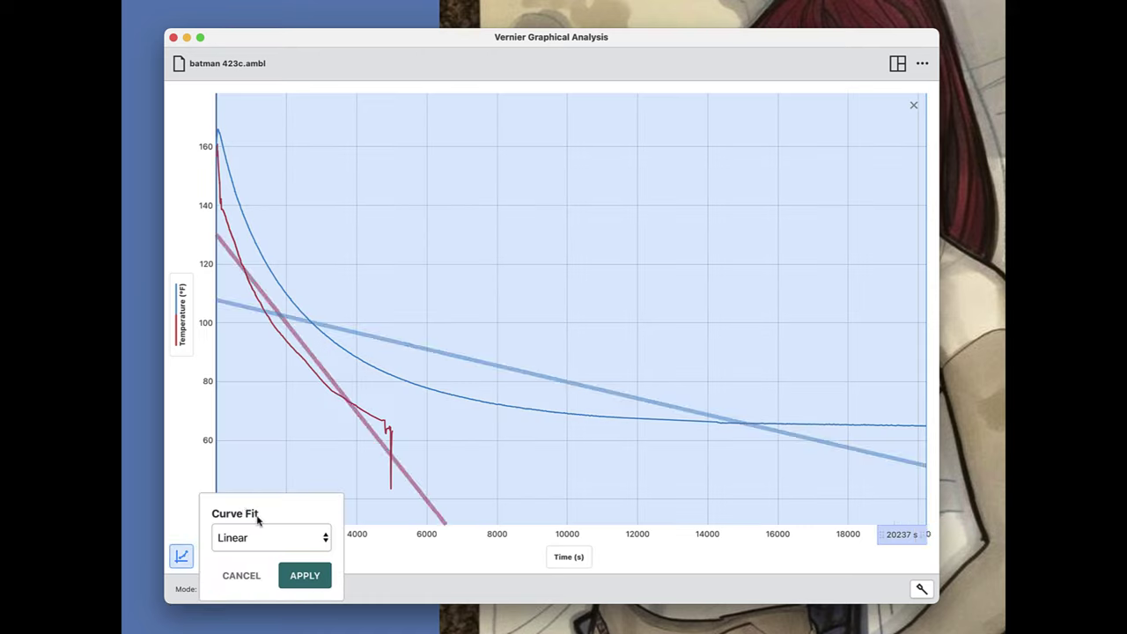
left_click(275, 537)
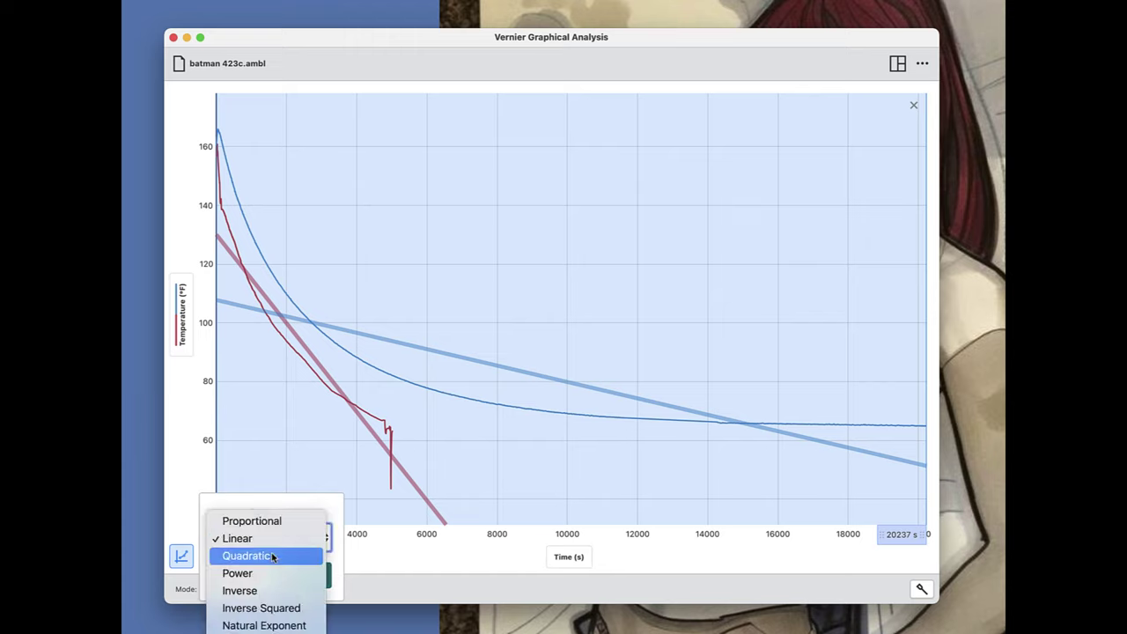
left_click(268, 626)
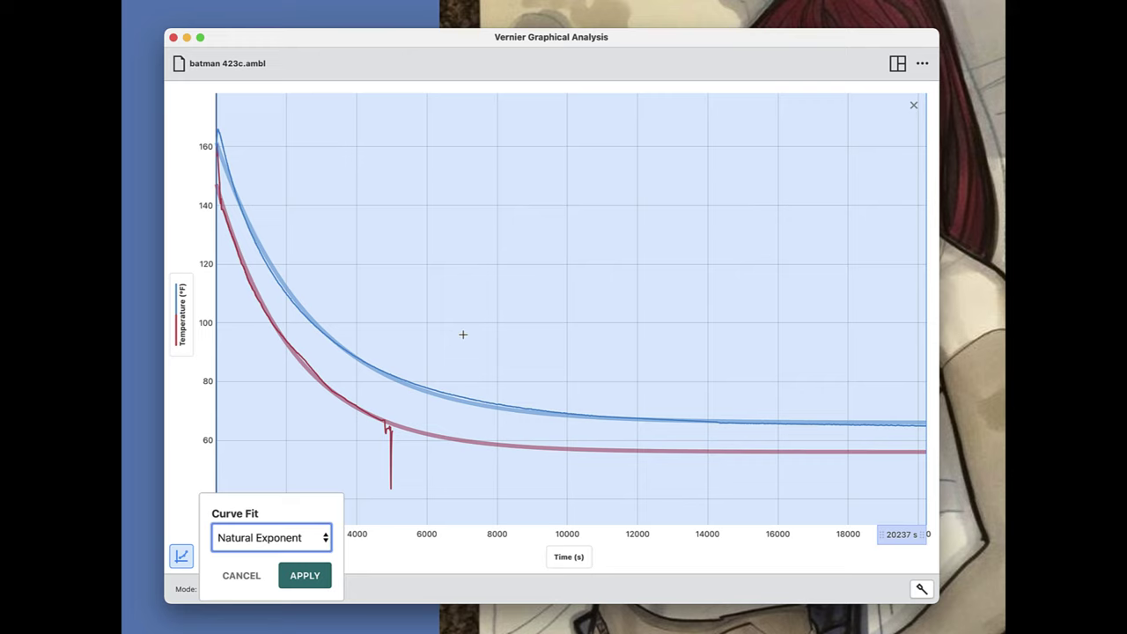
left_click_drag(294, 36, 287, 30)
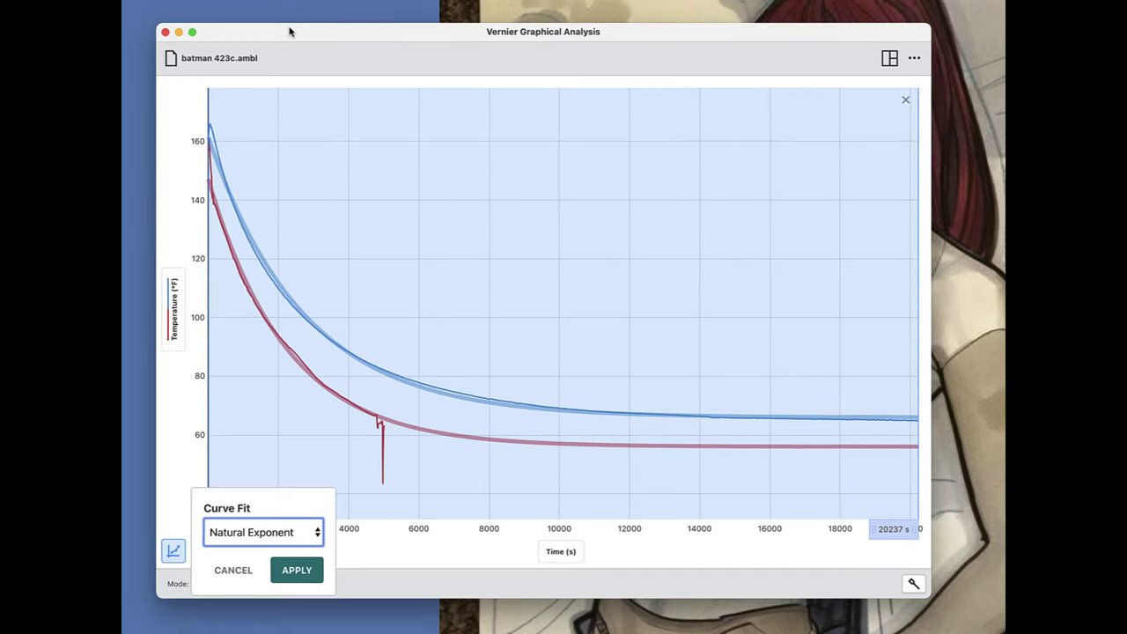
left_click(297, 569)
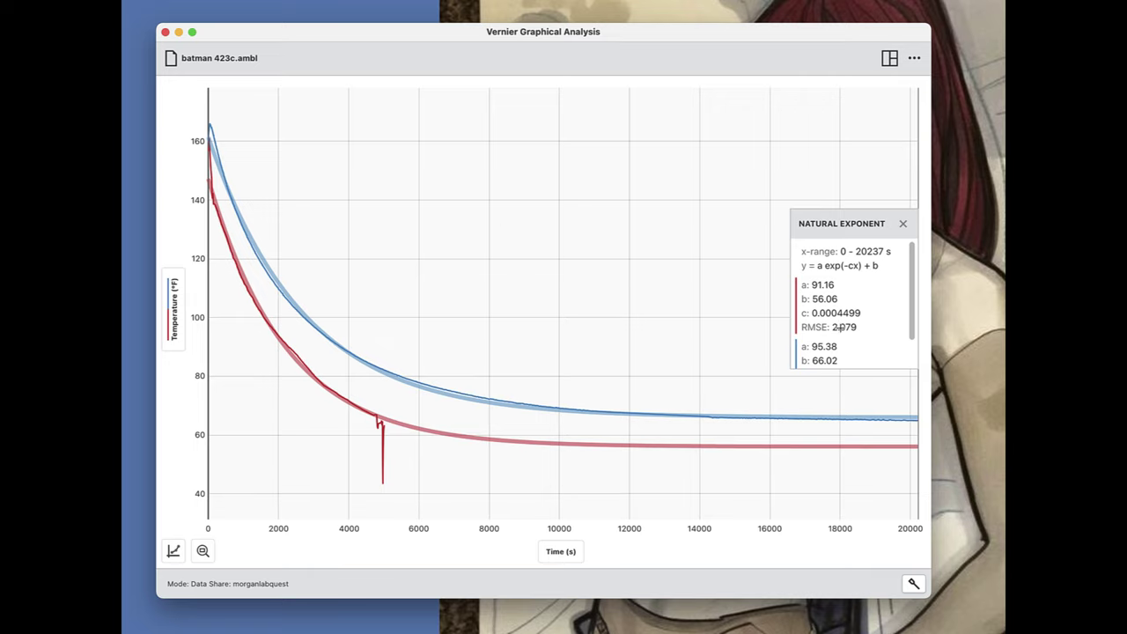
scroll(847, 322, "down", 3)
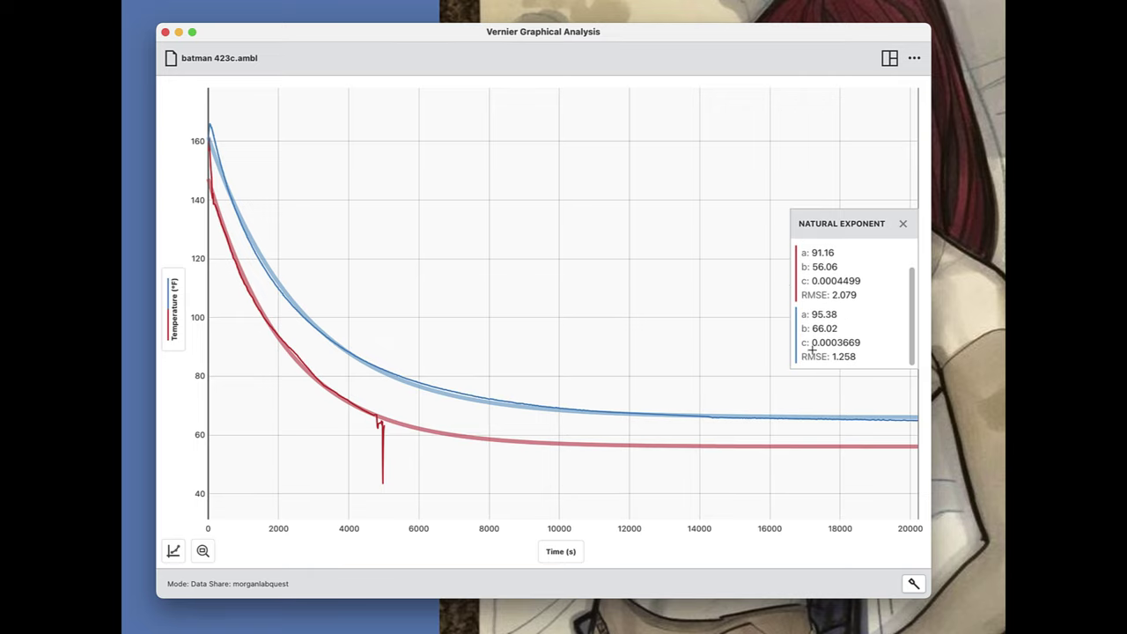
Switch to the blank iPad note, place it over the graph's lower part, and move the Natural Exponent results to the graph's upper edge.
scroll(812, 317, "up", 2)
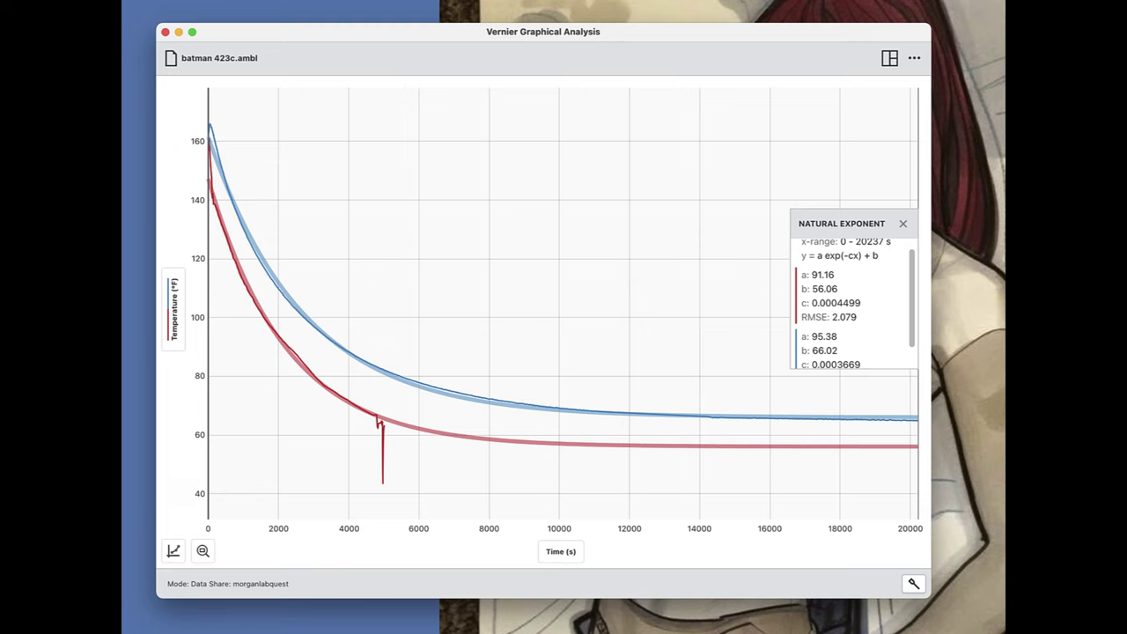
key("super+Tab")
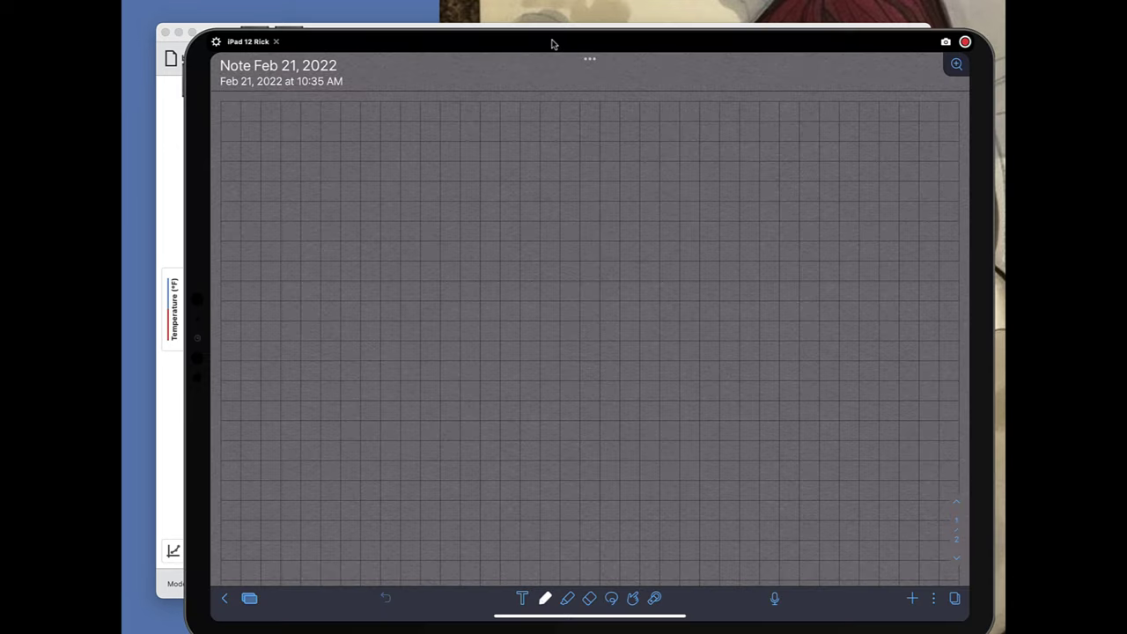
left_click_drag(552, 44, 516, 288)
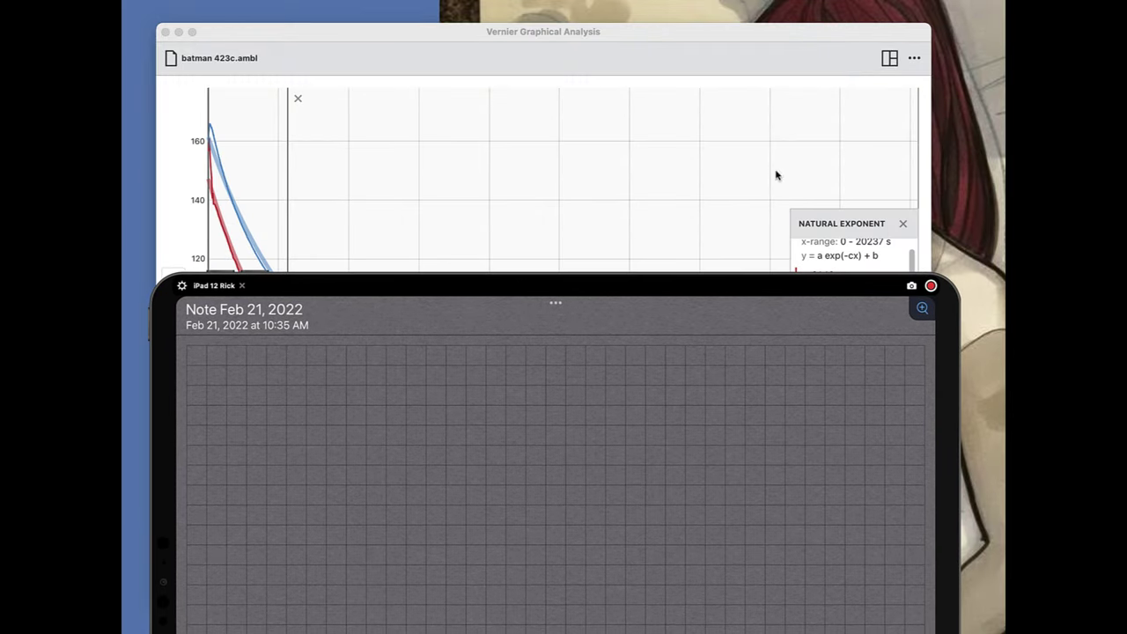
left_click(811, 216)
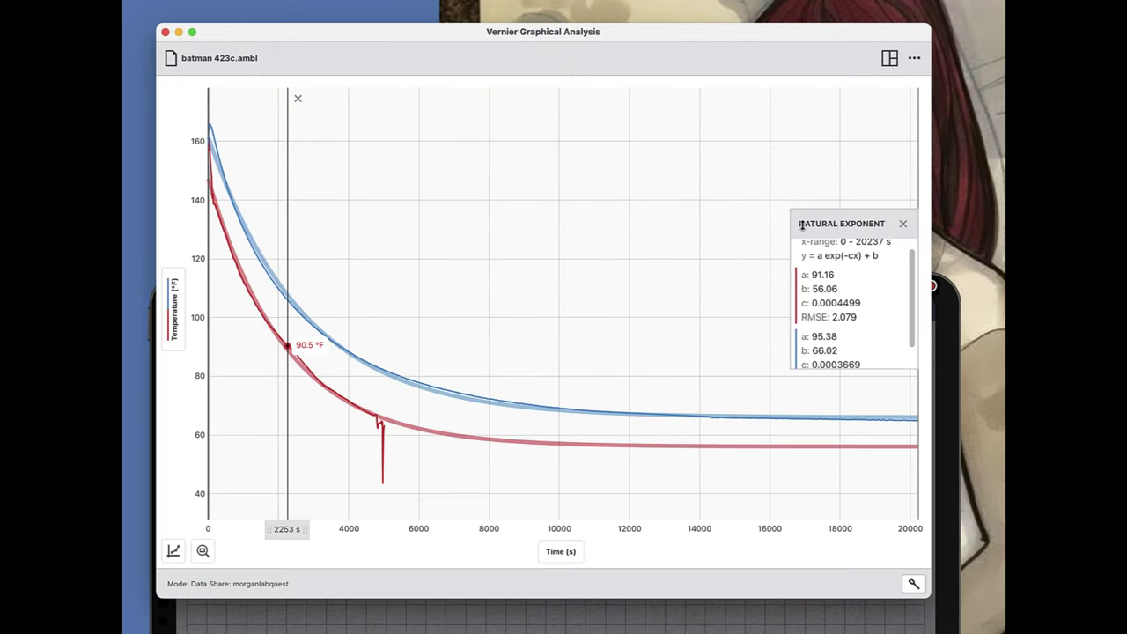
left_click_drag(802, 226, 740, 75)
left_click(748, 618)
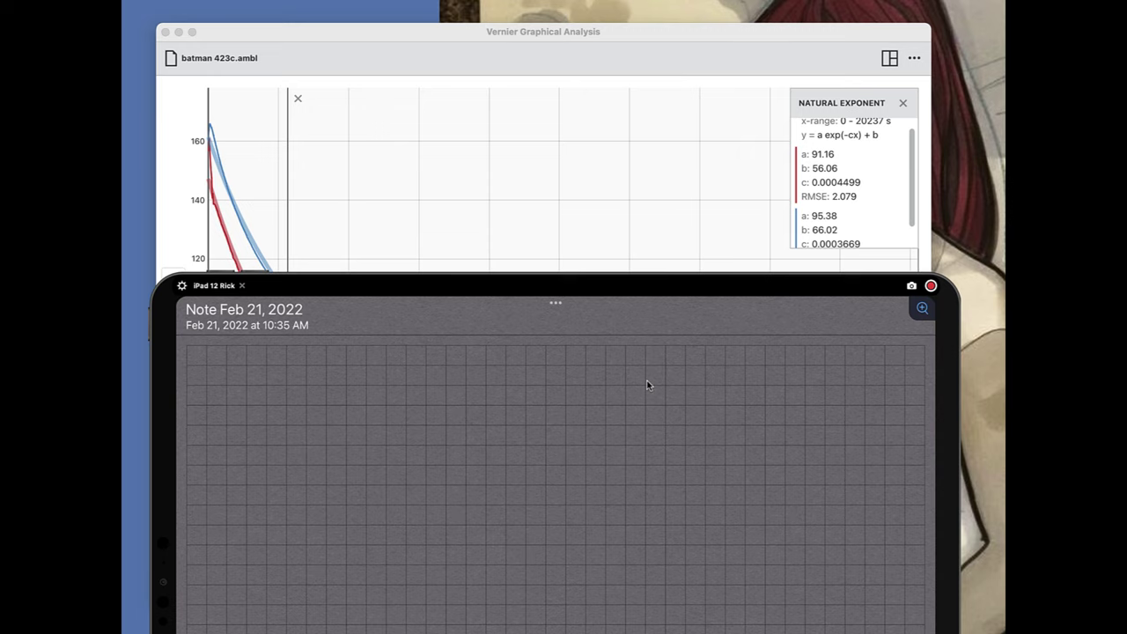
Review the Natural Exponent coefficients of both curves, bring the fit equation into view, and return to the iPad note.
left_click(915, 187)
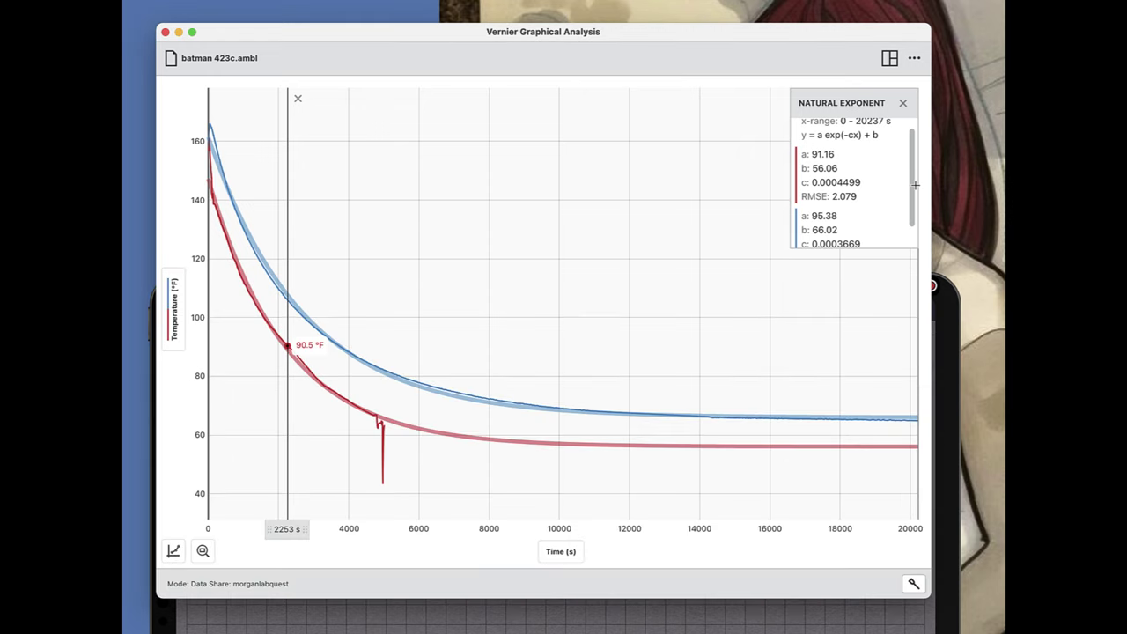
scroll(916, 187, "down", 2)
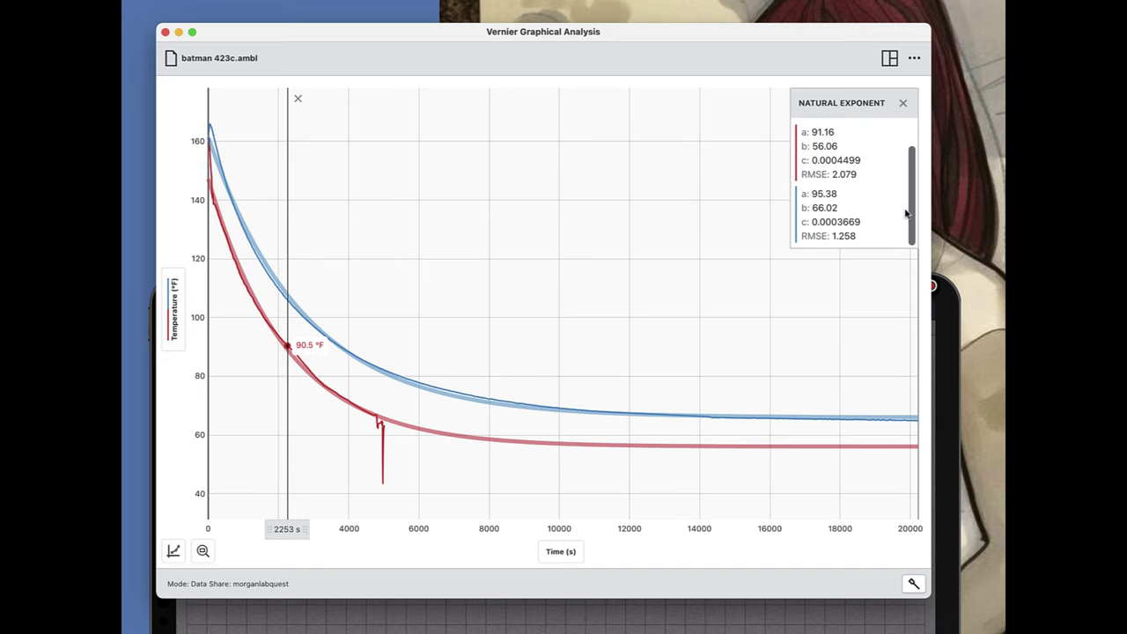
scroll(904, 174, "up", 3)
key("super+Tab")
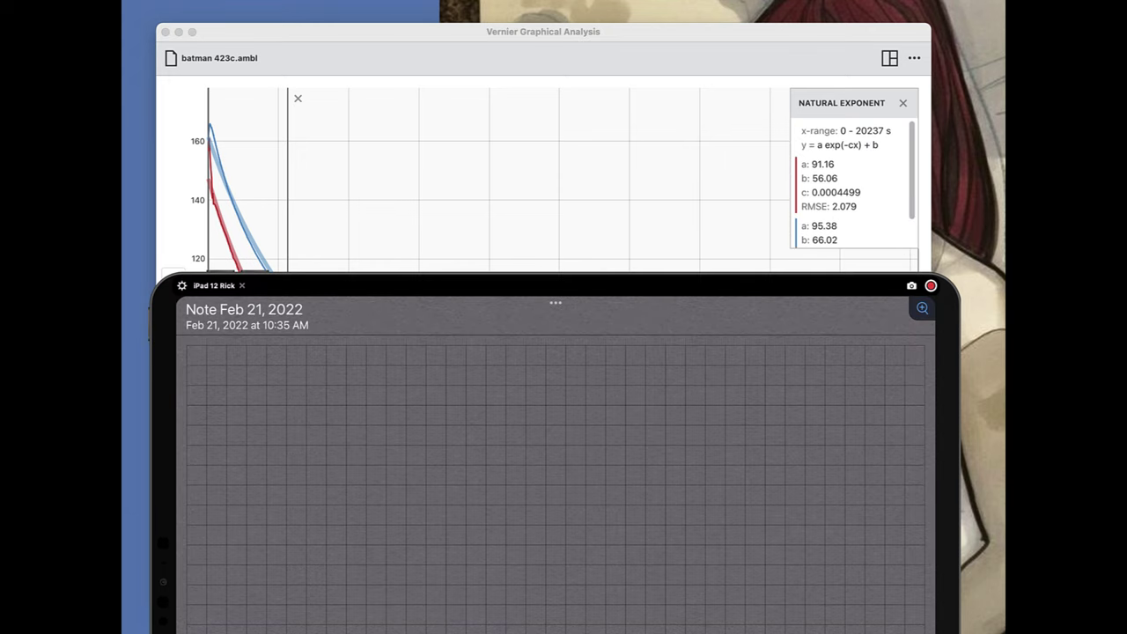
Handwrite the natural exponent equation y = a·e^(−c·x)+b near the start of the blank note.
mouse_move(248, 368)
left_mouse_down()
mouse_move(262, 392)
mouse_move(257, 409)
left_mouse_up()
left_click_drag(331, 366, 336, 381)
left_click_drag(384, 371, 400, 380)
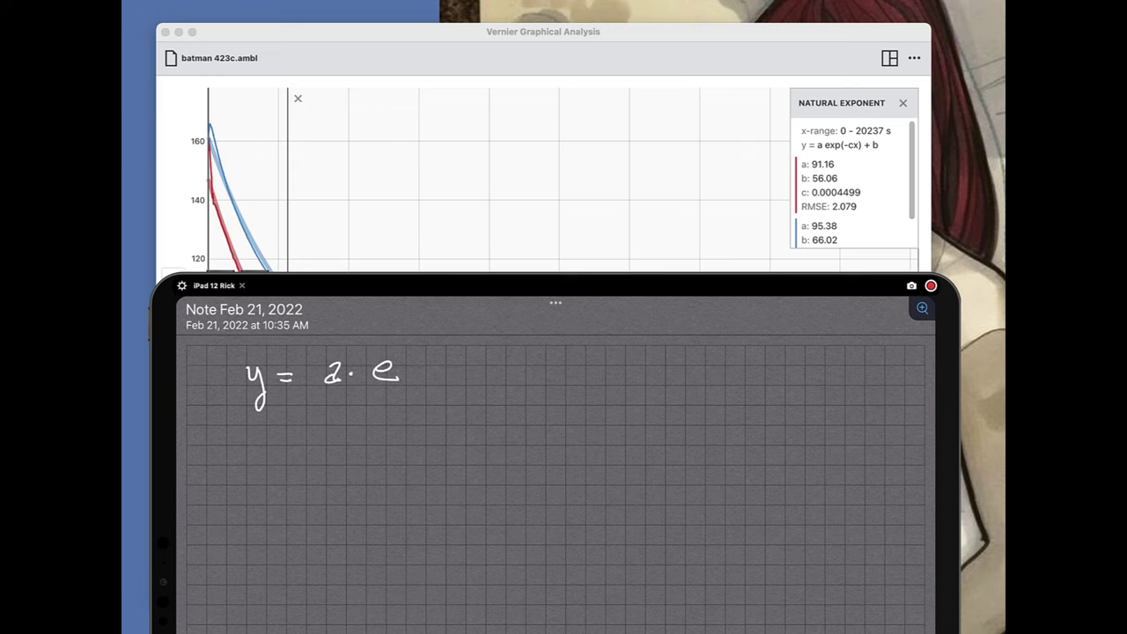
left_click_drag(426, 339, 425, 352)
scroll(352, 396, "up", 2)
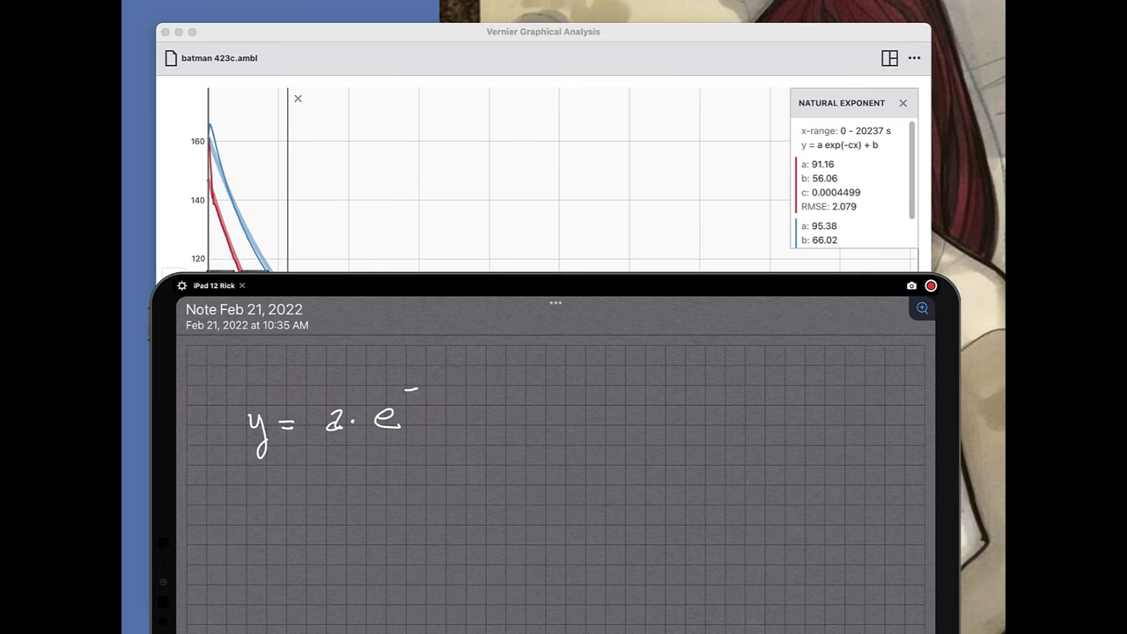
left_click(446, 387)
left_click_drag(439, 382, 459, 394)
left_click_drag(405, 374, 404, 398)
left_click_drag(483, 371, 497, 389)
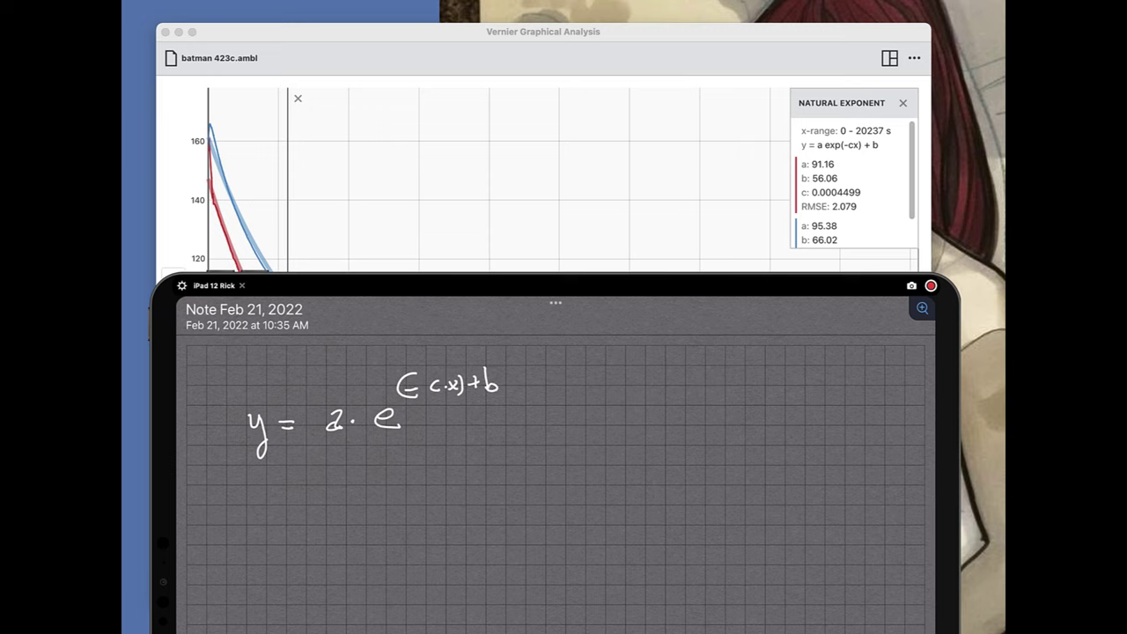
Handwrite a table below the equation with rows a, b, c and columns Al and N, filling N with 91.16, 56.06 and 4×10⁻⁴.
mouse_move(299, 494)
left_mouse_down()
mouse_move(288, 544)
mouse_move(302, 544)
mouse_move(310, 597)
left_mouse_up()
mouse_move(328, 452)
left_mouse_down()
mouse_move(331, 472)
mouse_move(349, 447)
mouse_move(421, 442)
left_mouse_up()
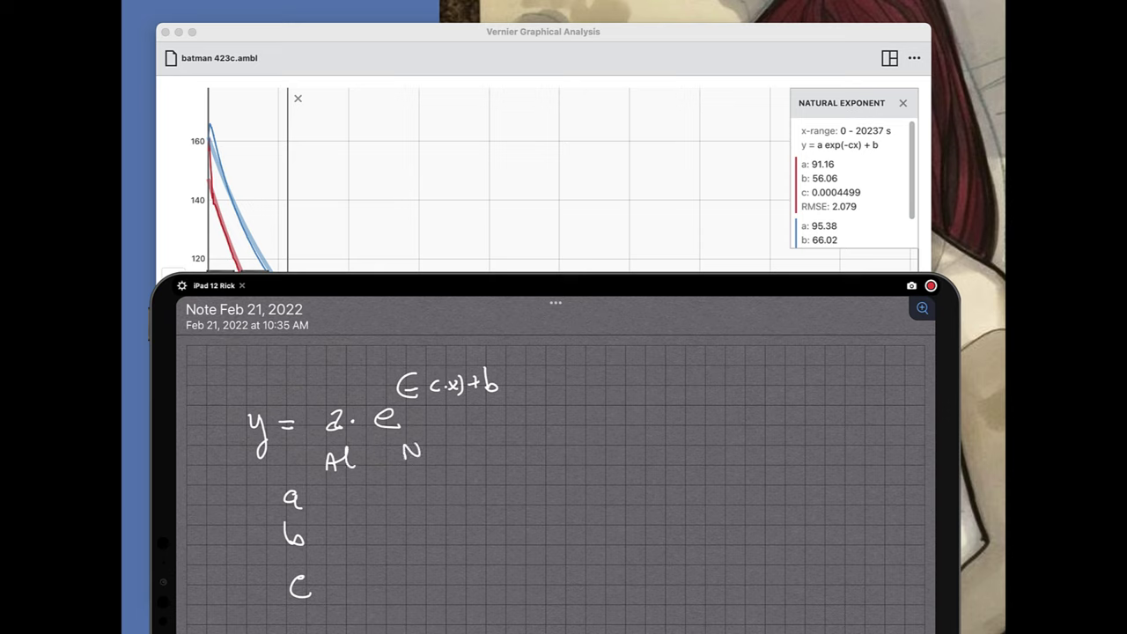
mouse_move(409, 483)
left_mouse_down()
mouse_move(413, 497)
mouse_move(443, 485)
mouse_move(416, 534)
left_mouse_up()
mouse_move(420, 514)
left_mouse_down()
mouse_move(433, 530)
mouse_move(458, 529)
left_mouse_up()
left_click(443, 531)
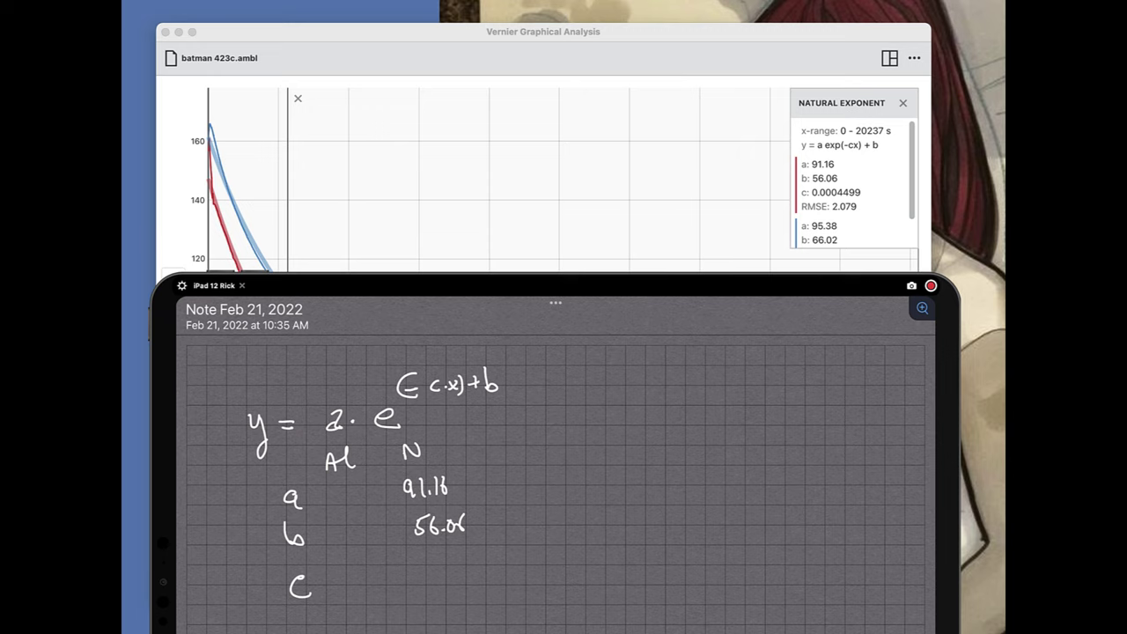
left_click_drag(423, 580, 435, 589)
left_click_drag(433, 575, 433, 595)
left_click_drag(457, 579, 457, 596)
left_click_drag(467, 578, 487, 575)
left_click_drag(484, 564, 483, 583)
Reveal the blue curve's fit coefficients, fill the note's Al column with 95, 66 and 3.6×10⁻⁴, and close the note.
left_click(915, 171)
left_click_drag(912, 192, 912, 249)
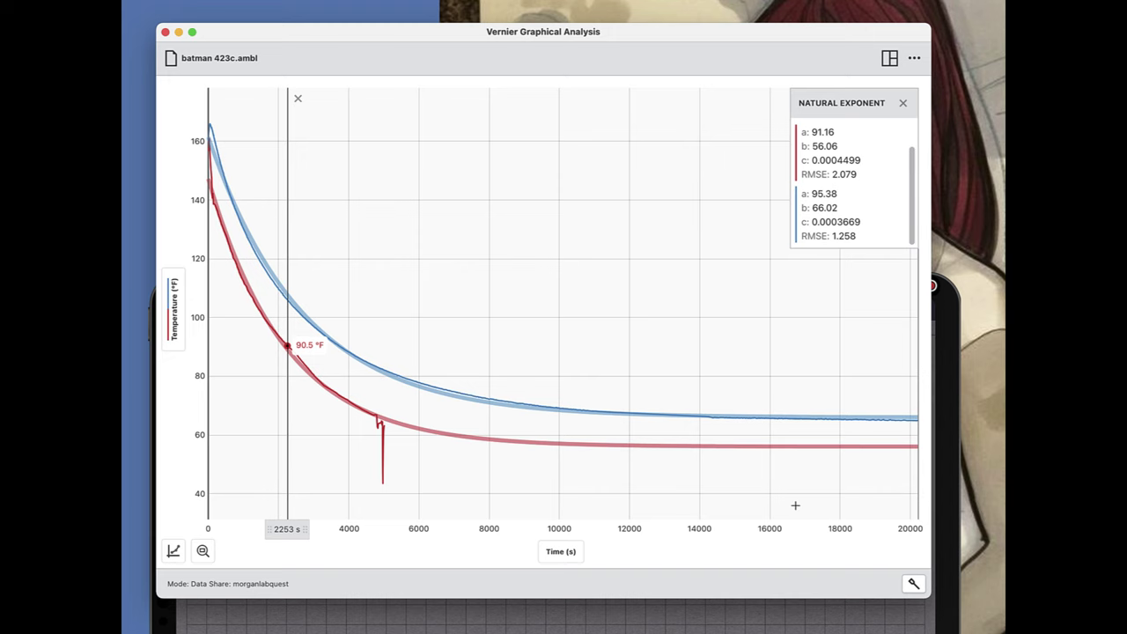
key("super+Tab")
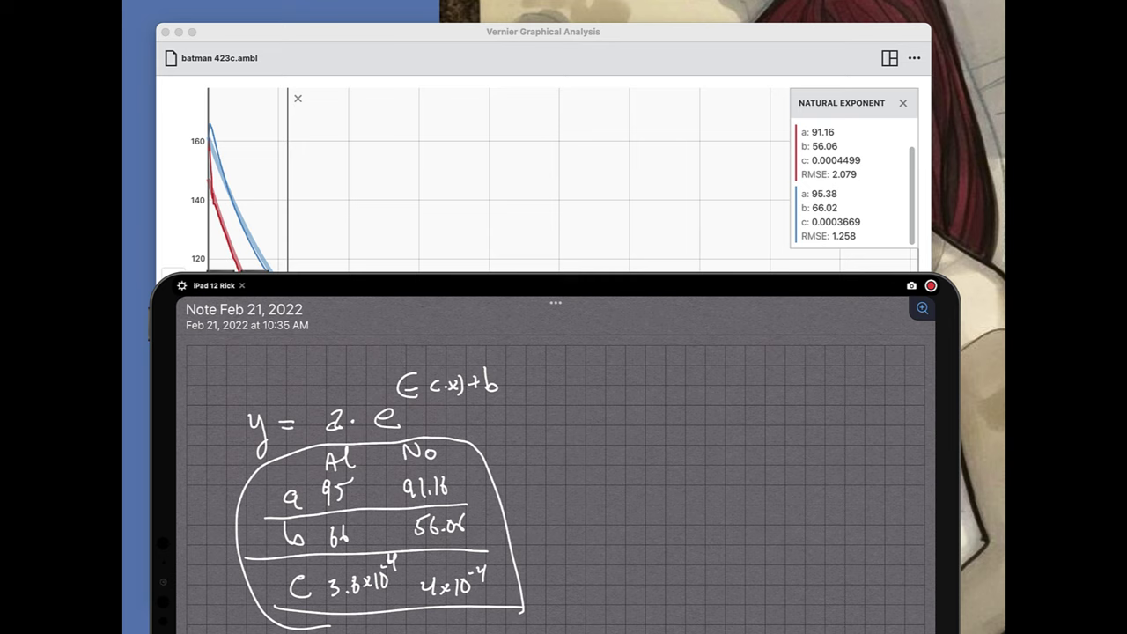
left_click(241, 285)
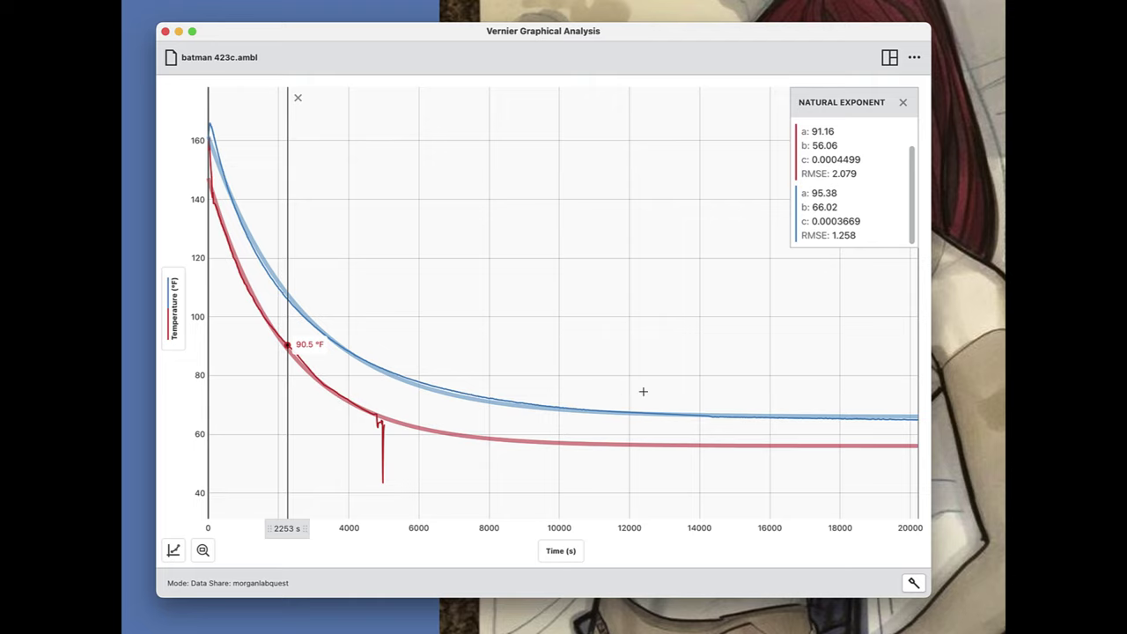
Apply a Linear curve fit to both temperature curves and cancel closing the batman 423c.ambl file.
left_click(173, 550)
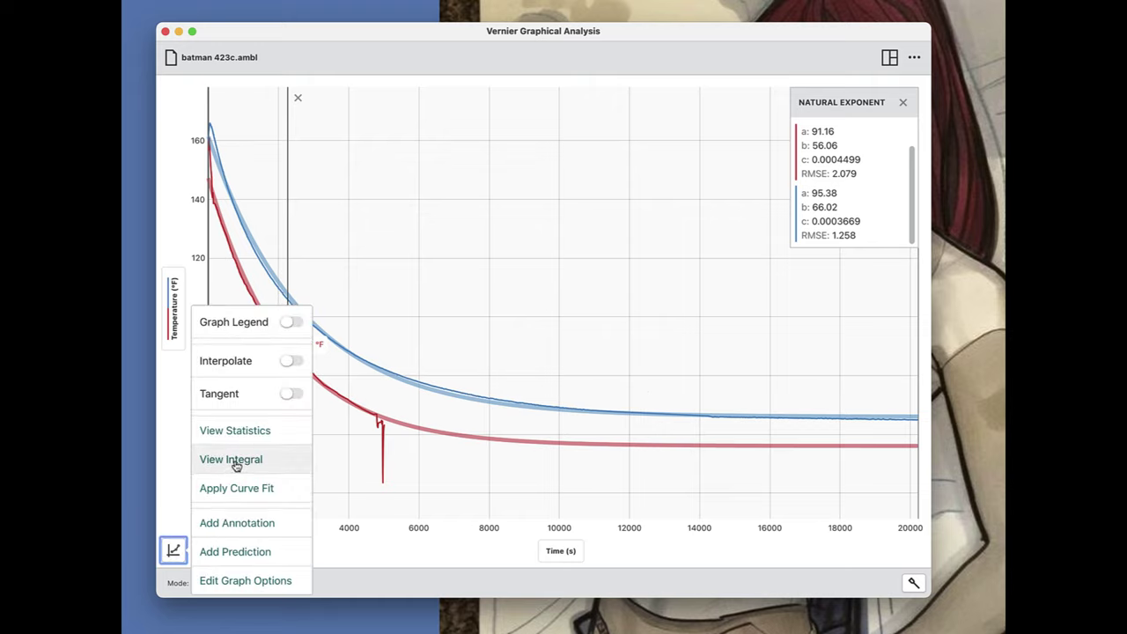
left_click(242, 498)
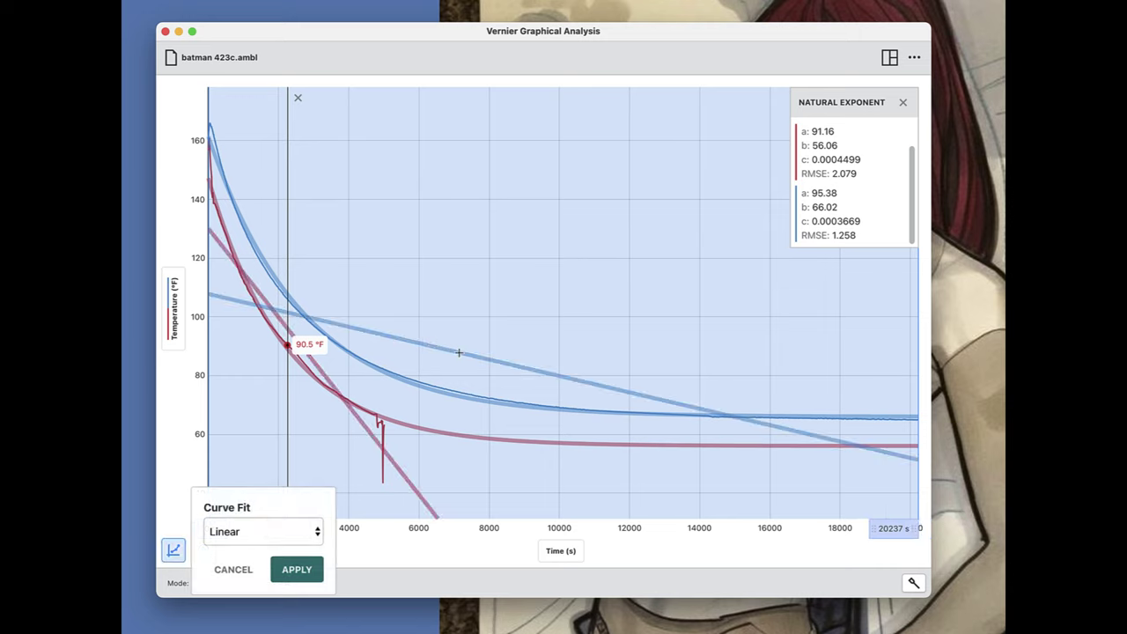
left_click(291, 542)
left_click(396, 374)
left_click(166, 32)
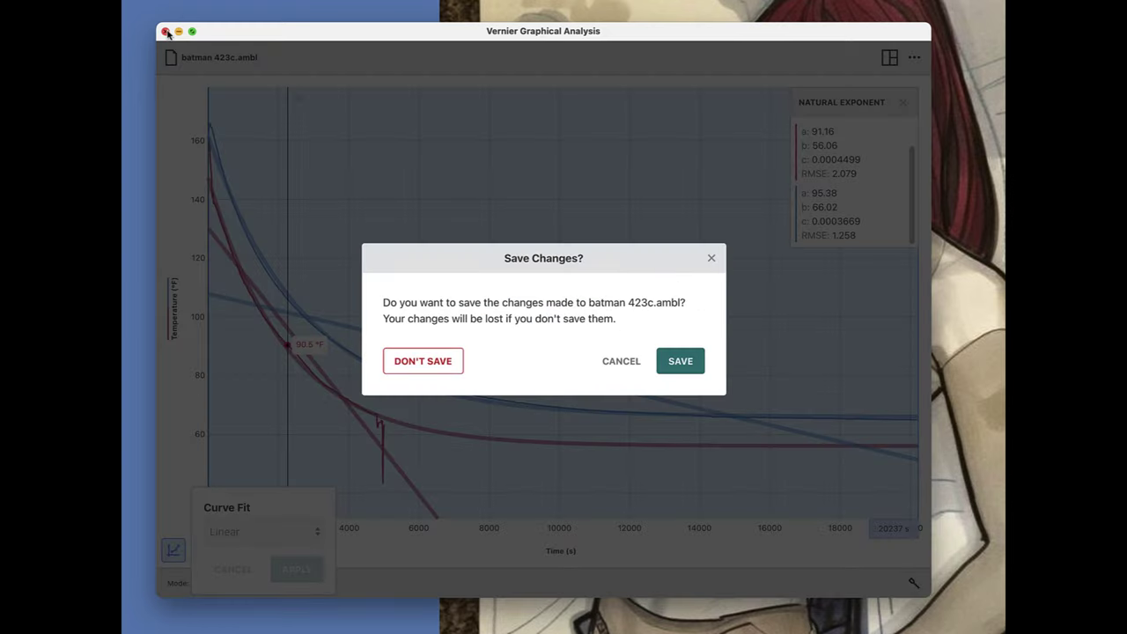
left_click(621, 361)
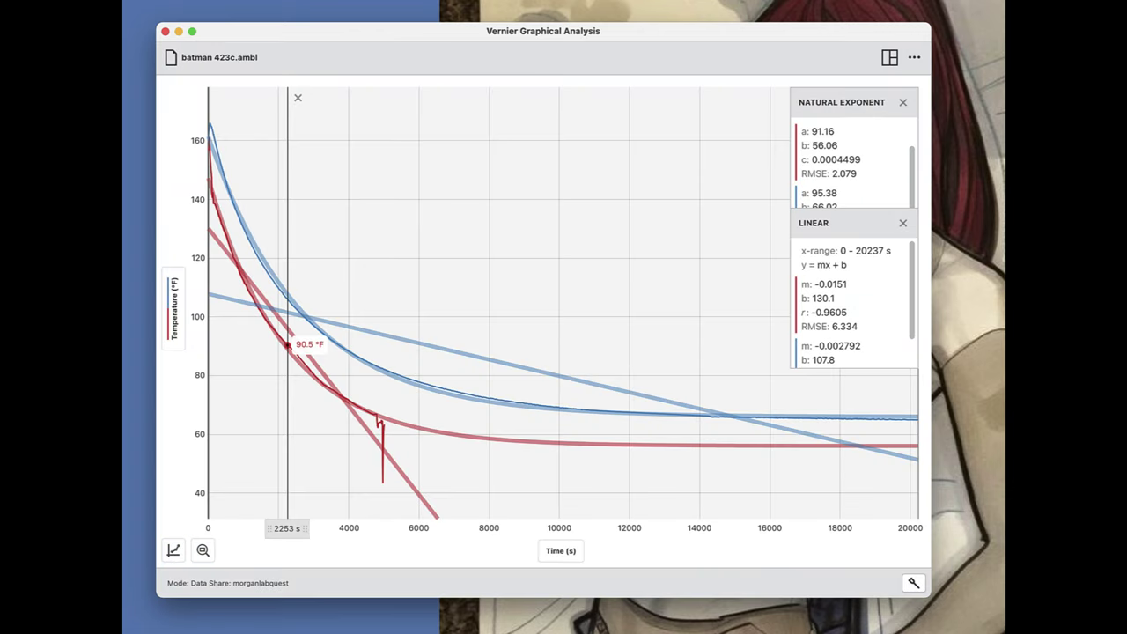